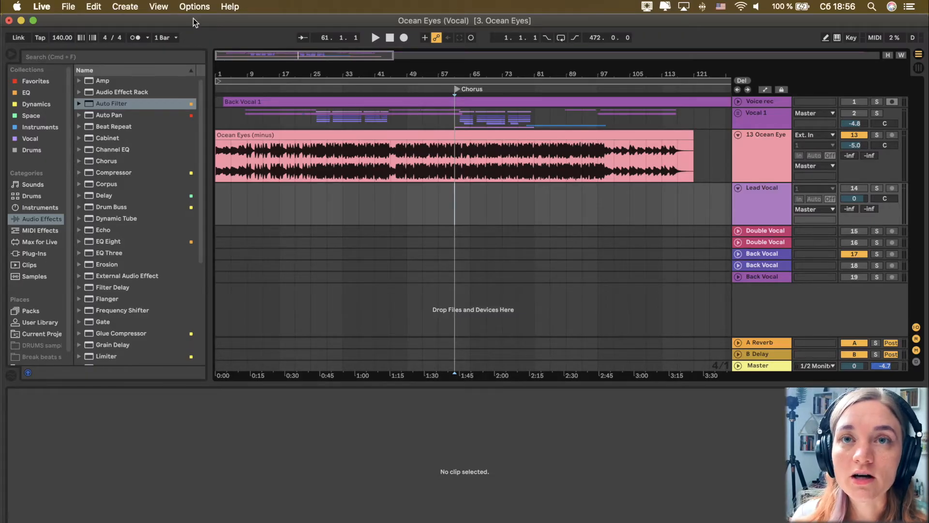
Step: In the audio preferences, select the Fireface UC Mac interface as both the audio input device and the audio output device
click(41, 7)
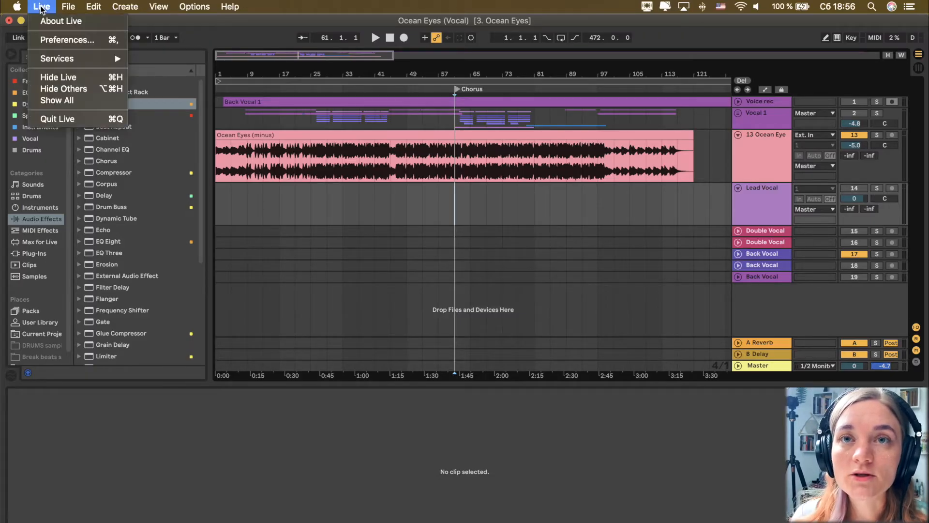
click(68, 40)
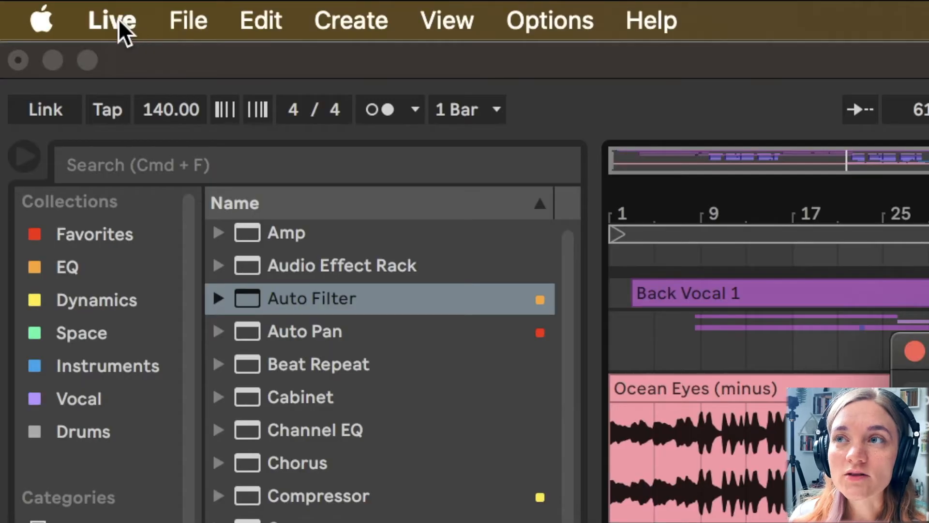
click(118, 20)
mouse_move(529, 12)
mouse_move(121, 19)
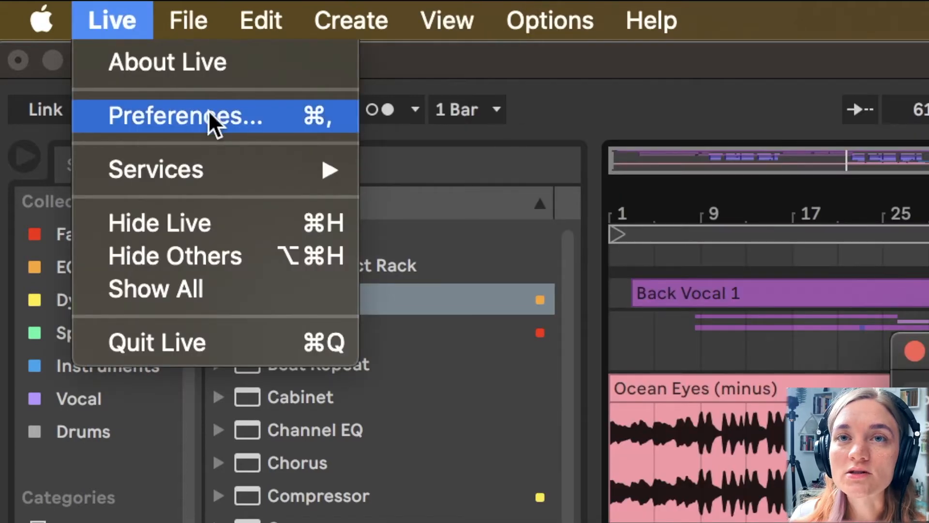
click(250, 121)
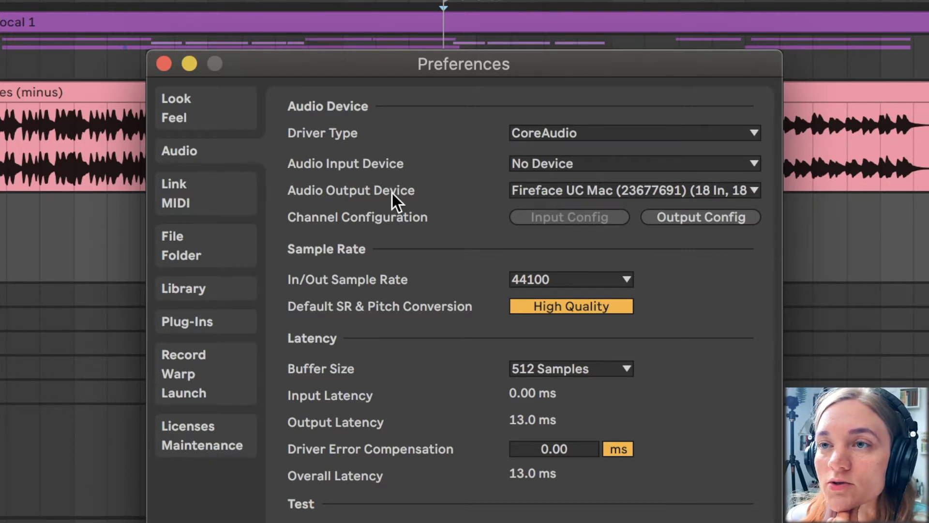
click(607, 164)
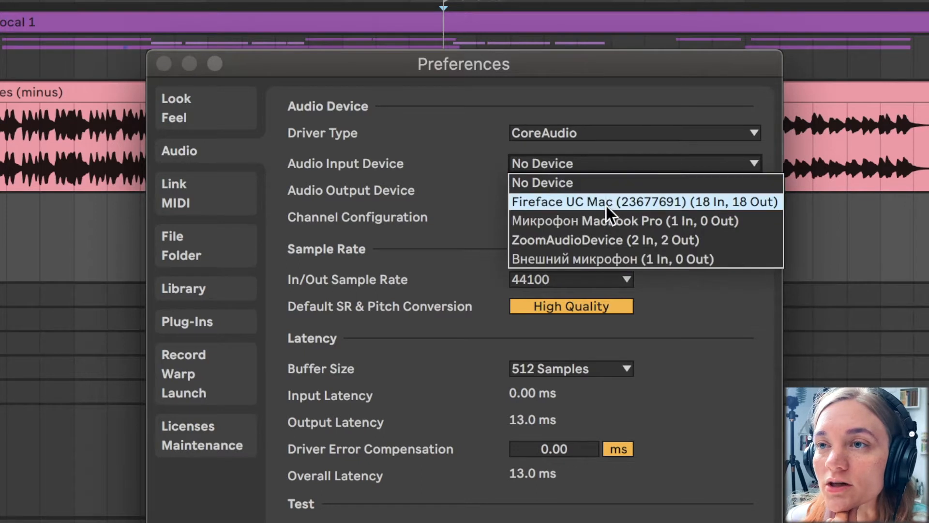
click(569, 205)
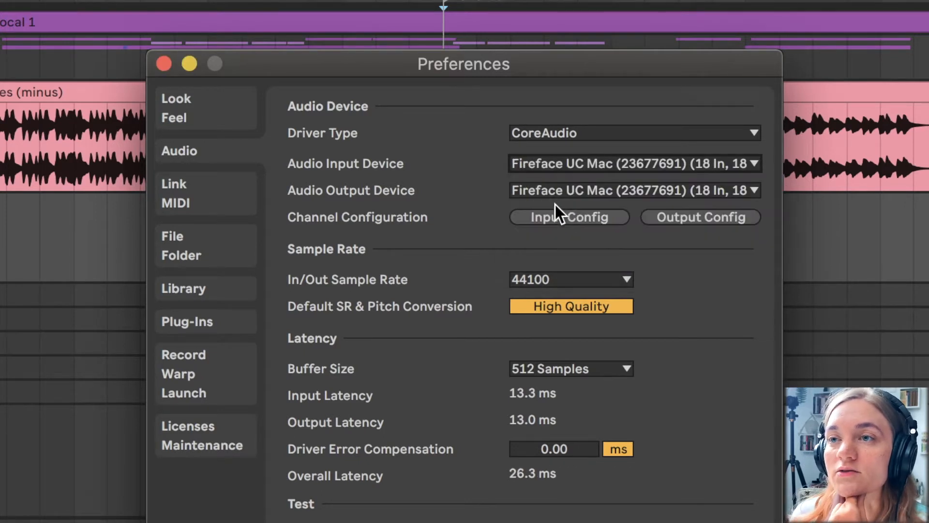
click(559, 192)
click(563, 249)
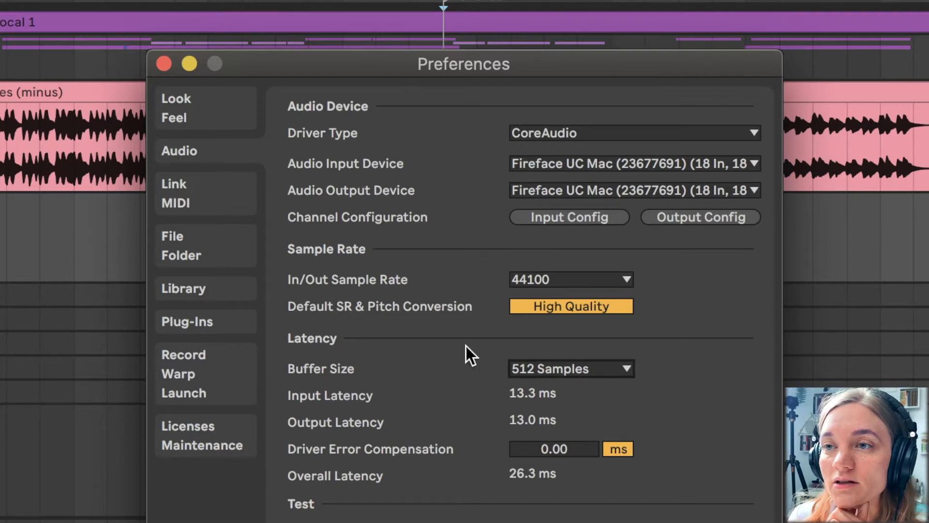
Step: Set the audio buffer size to 512 Samples in the latency settings
click(593, 370)
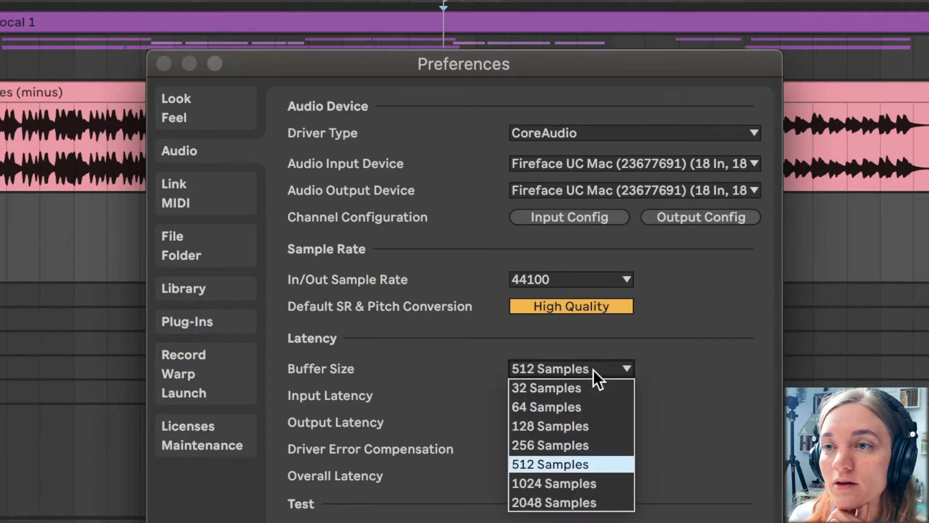
click(599, 463)
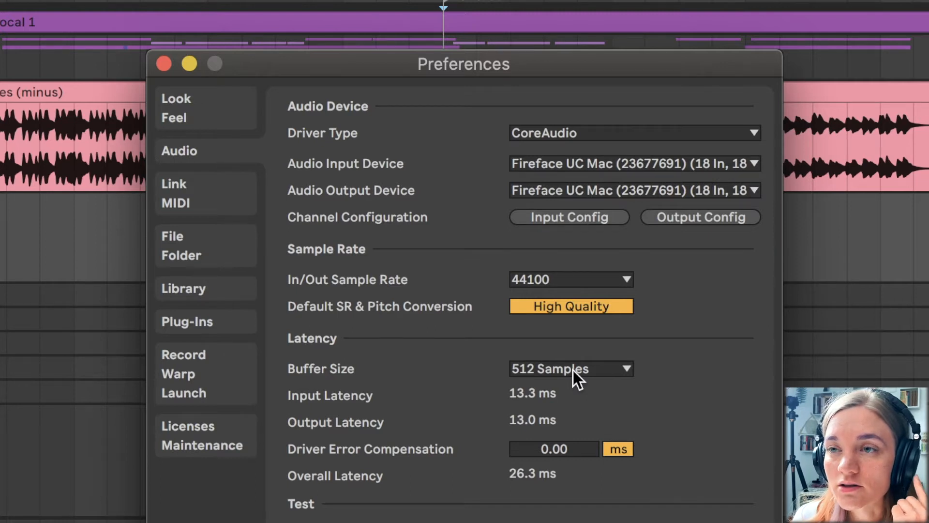
click(573, 370)
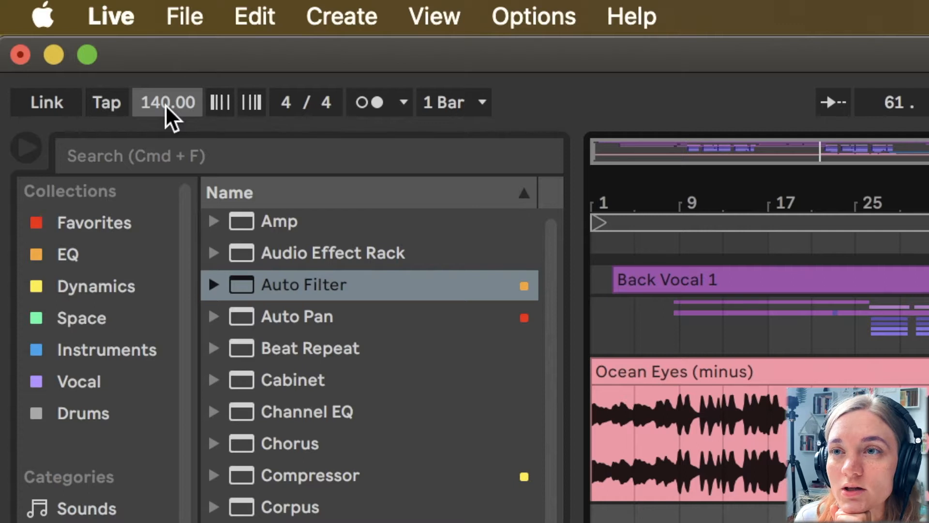
Step: Try tapping the project tempo in time with the Ocean Eyes (minus) backing track
click(912, 372)
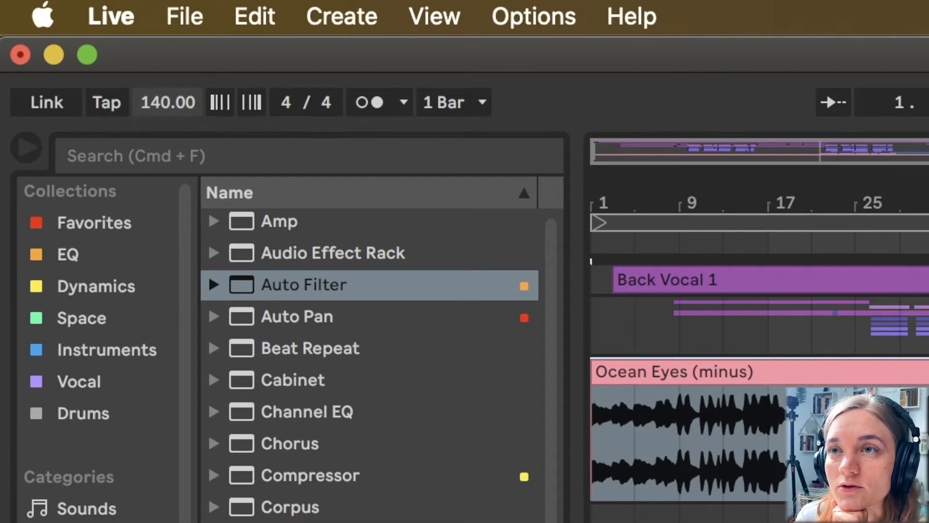
click(99, 103)
click(99, 102)
click(99, 103)
click(99, 103)
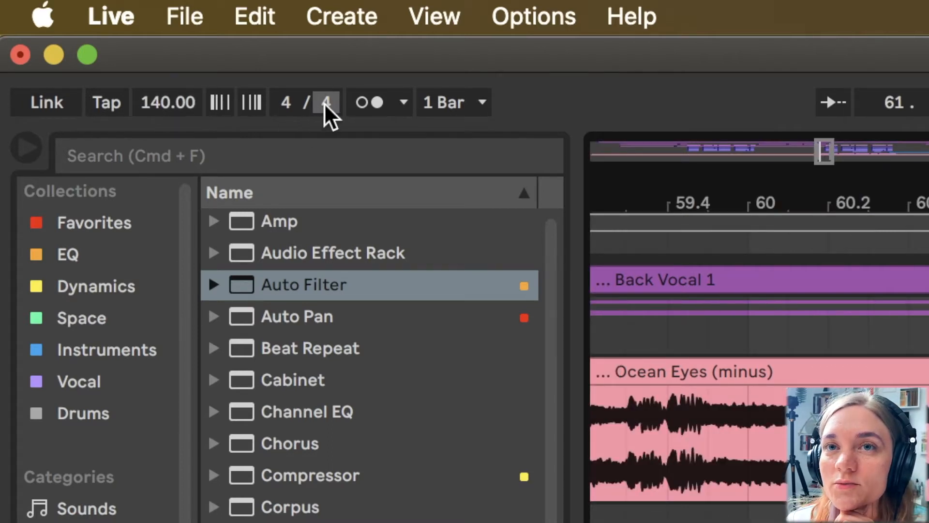
Step: Try a 3/4 time signature for the project and return it to 4/4
click(288, 101)
text(3)
key(Return)
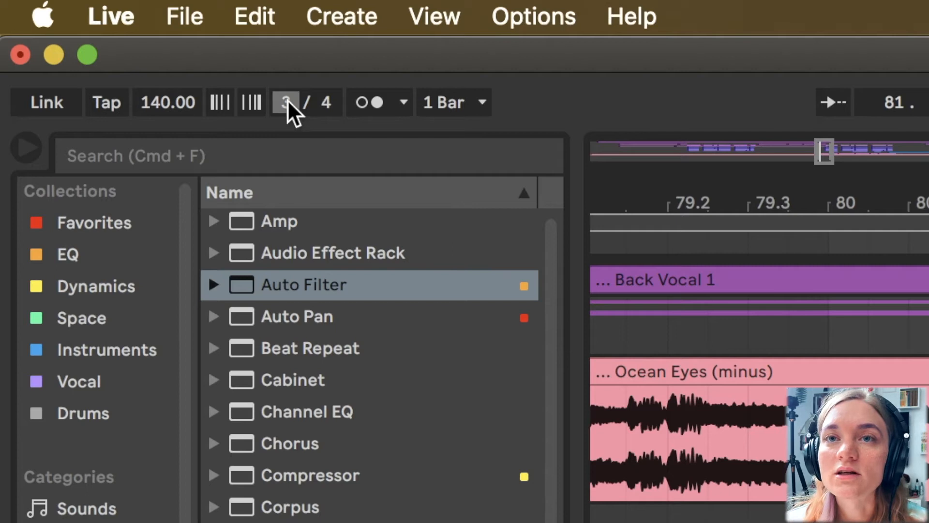
text(4)
key(Return)
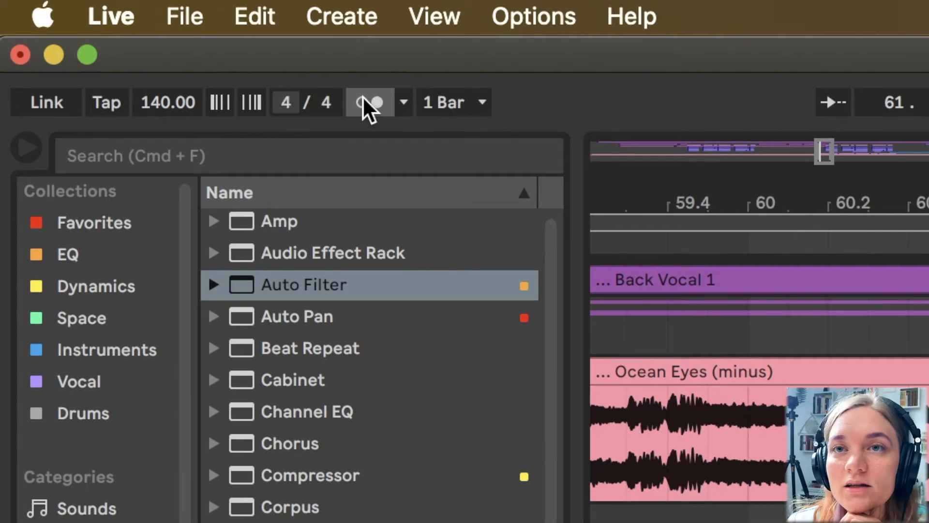
Step: Turn on the metronome and briefly play the arrangement from the Chorus locator at bar 61
click(373, 103)
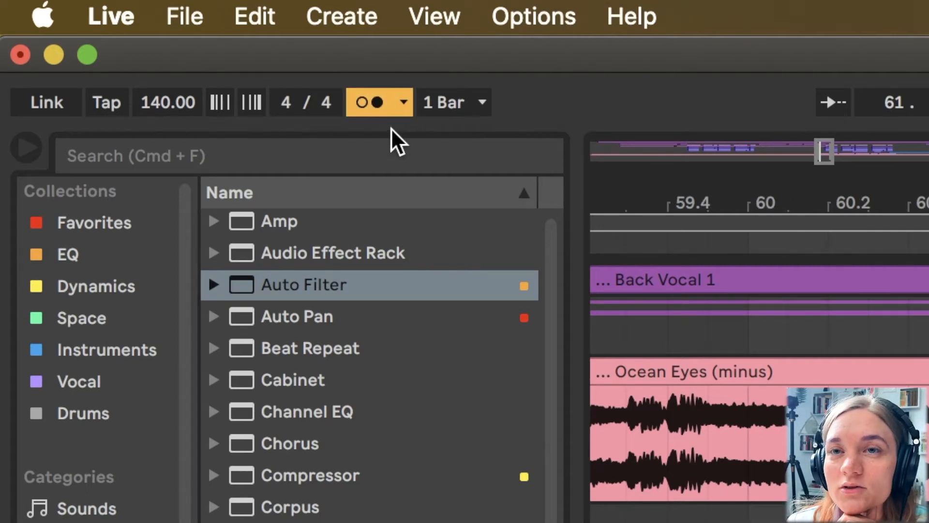
scroll(406, 90, down, 10)
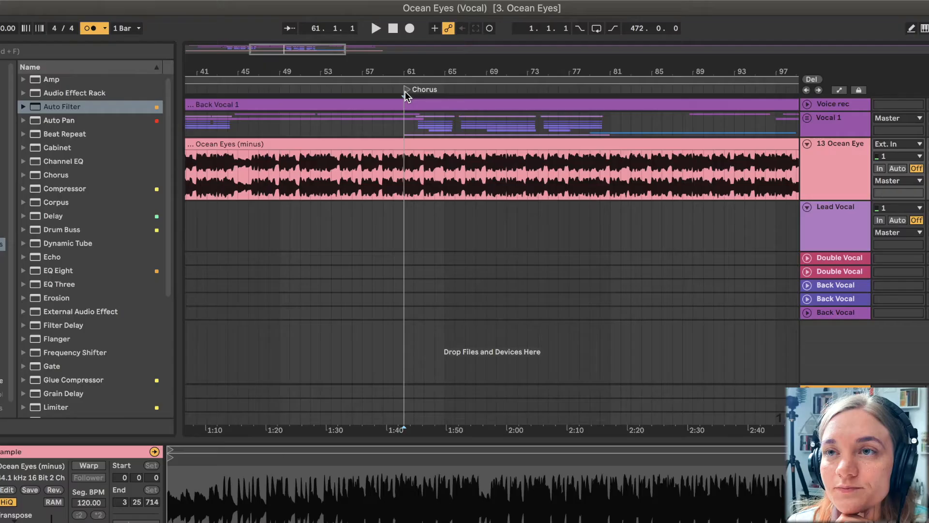
key(space)
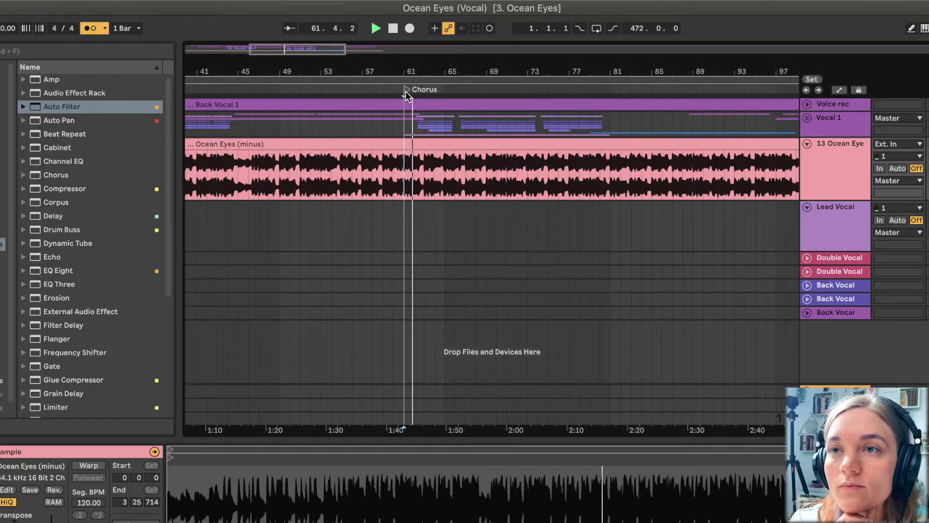
key(space)
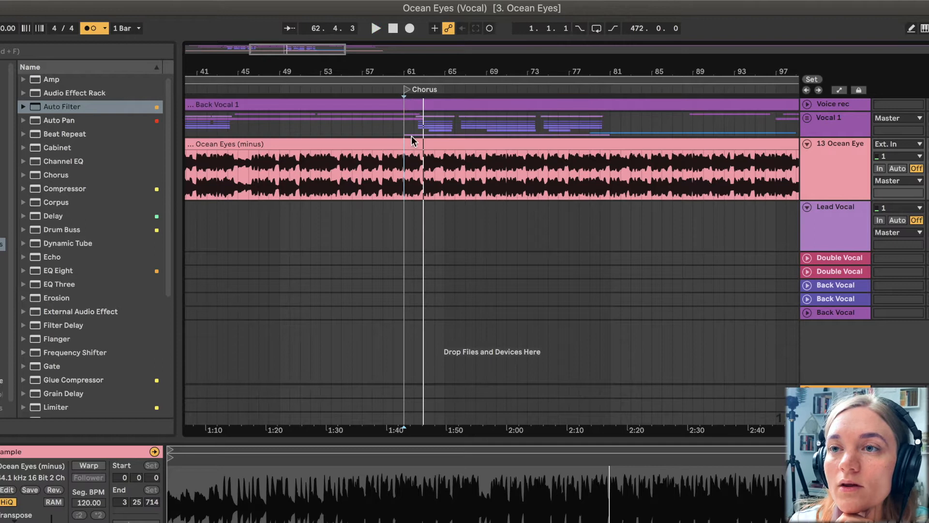
scroll(412, 137, up, 5)
scroll(408, 206, up, 4)
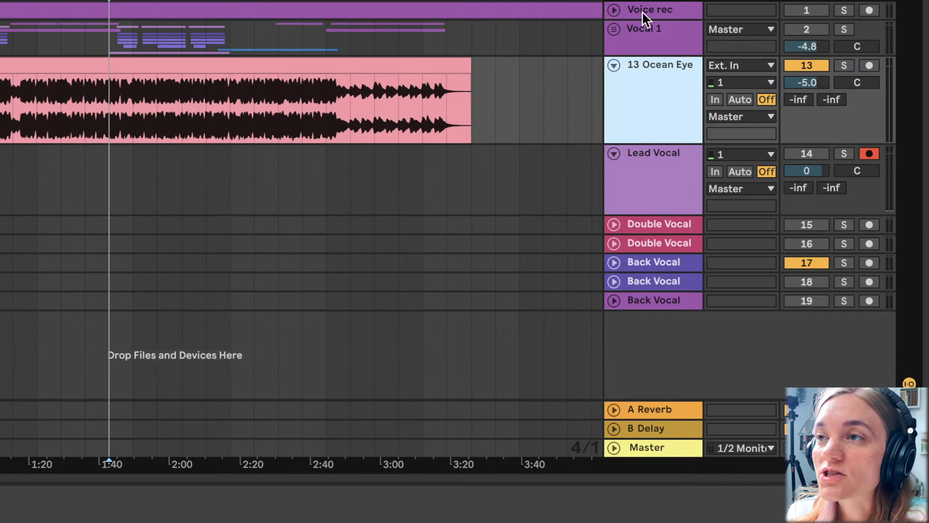
Step: Insert an audio track below the last Back Vocal track and delete it again
right_click(654, 349)
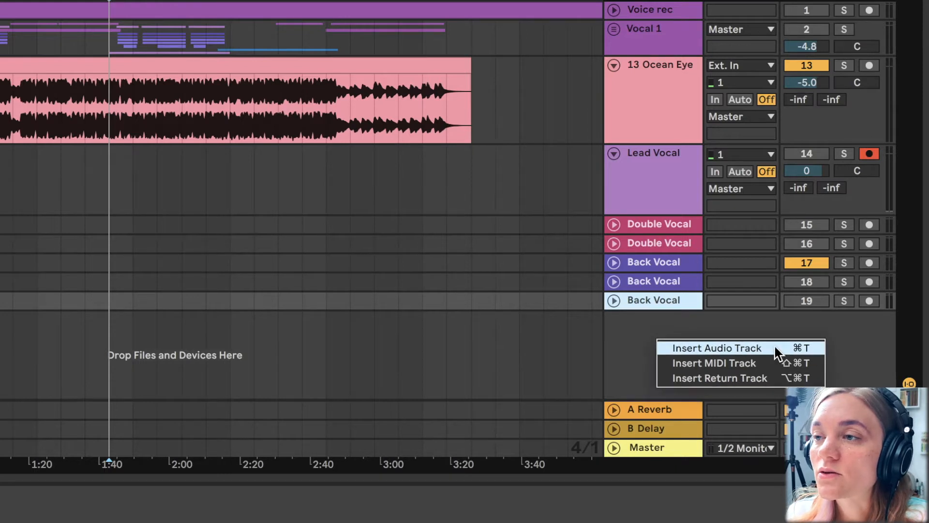
click(774, 344)
click(670, 343)
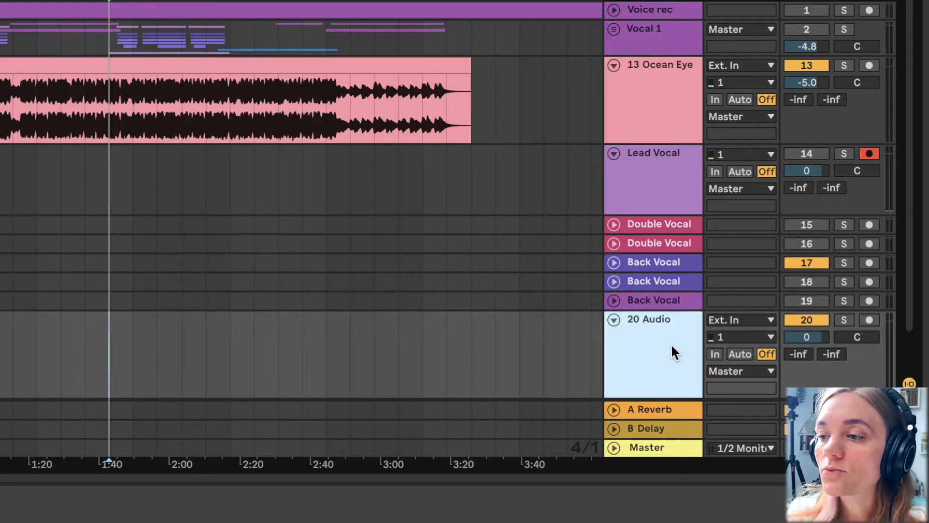
key(Delete)
Step: Bring Ocean Eyes (minus).wav from the project folder onto the 13 Ocean Eye track at the start of the arrangement
click(667, 96)
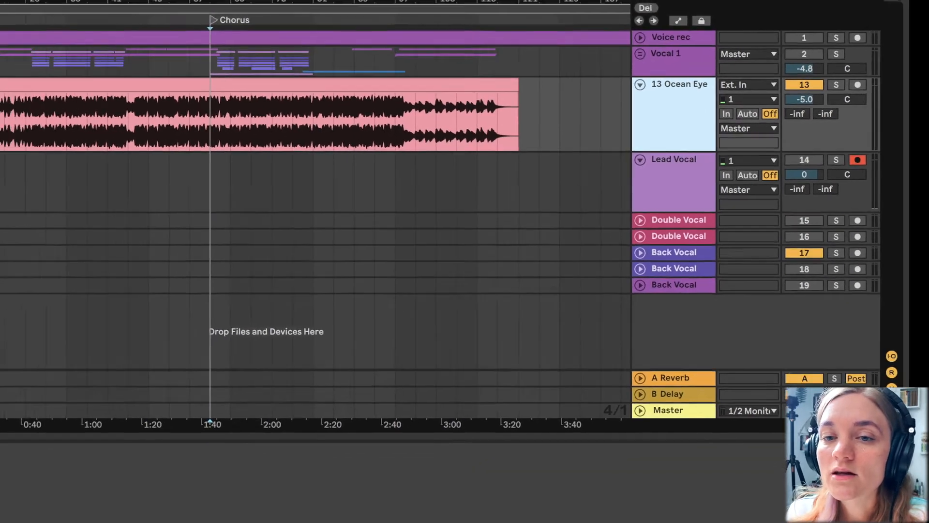
click(818, 518)
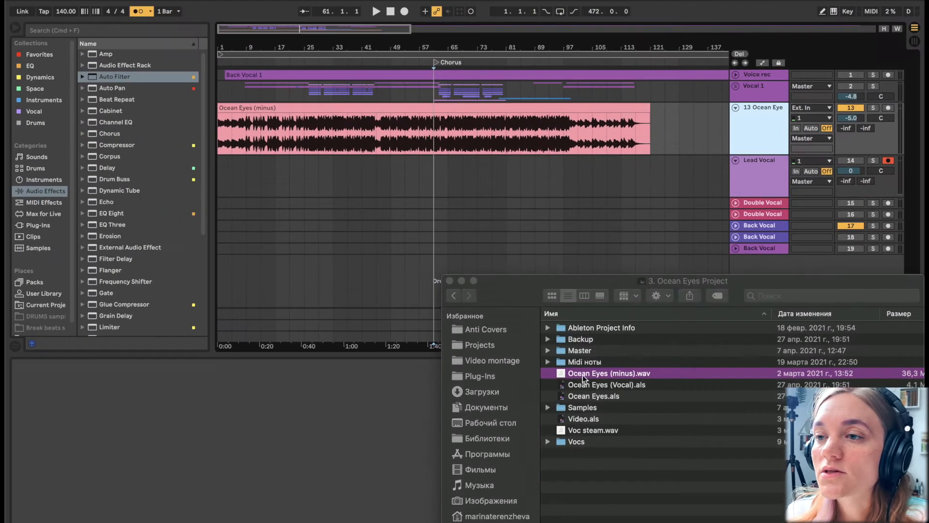
click(584, 377)
click(560, 375)
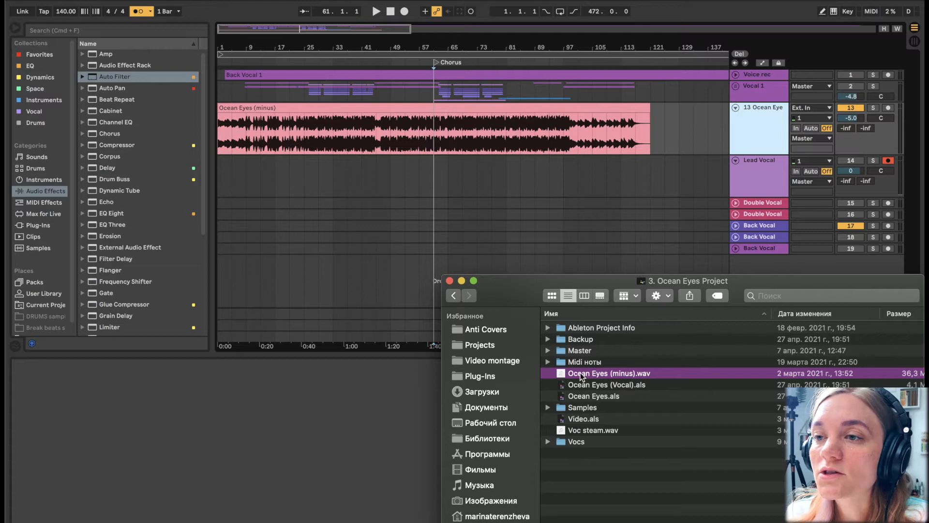
drag(582, 377, 215, 130)
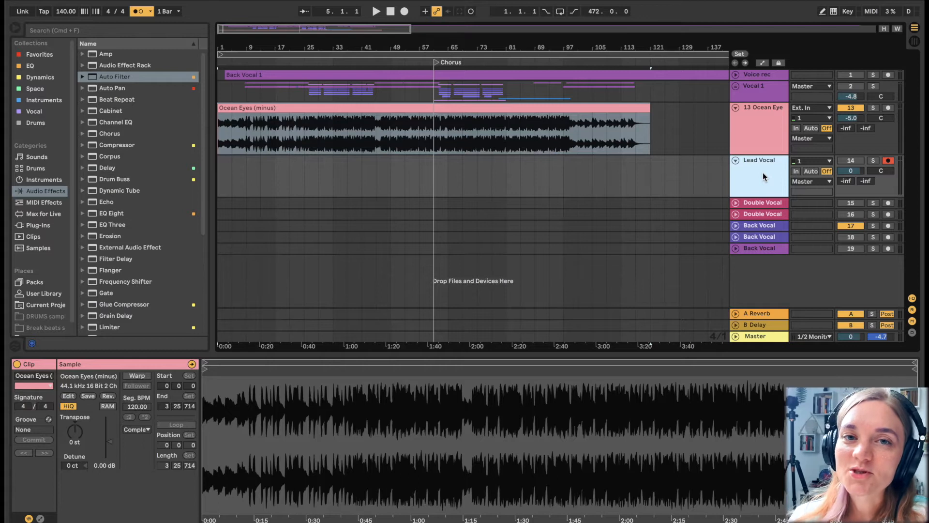
Step: Try adding an empty audio track after the Back Vocal tracks and remove it
right_click(761, 273)
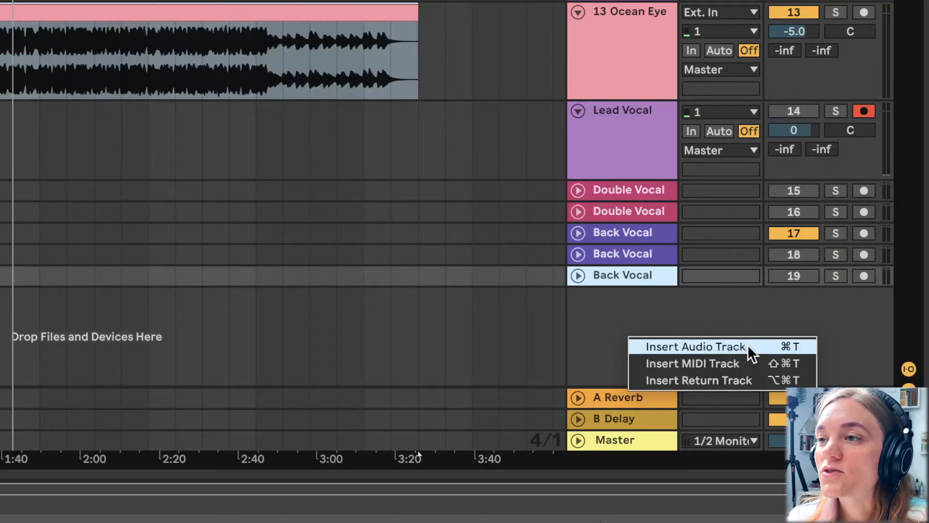
click(748, 345)
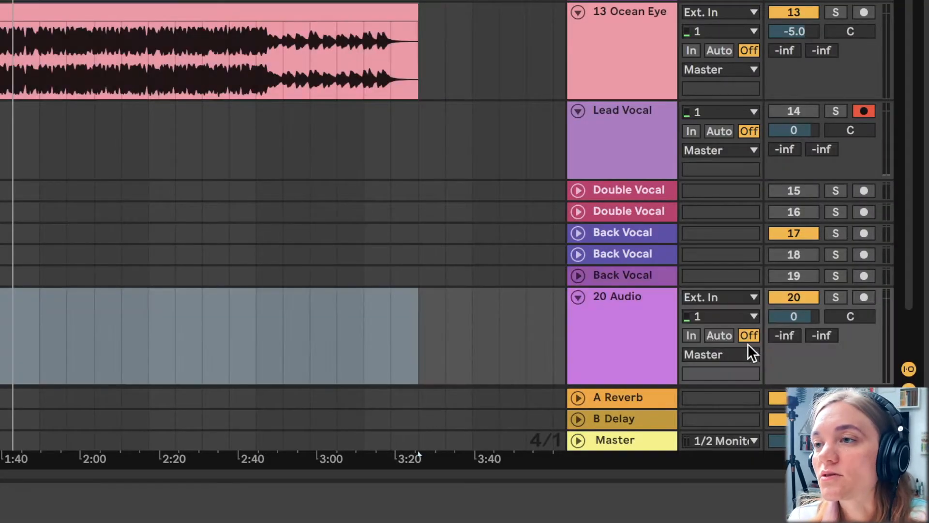
key(Delete)
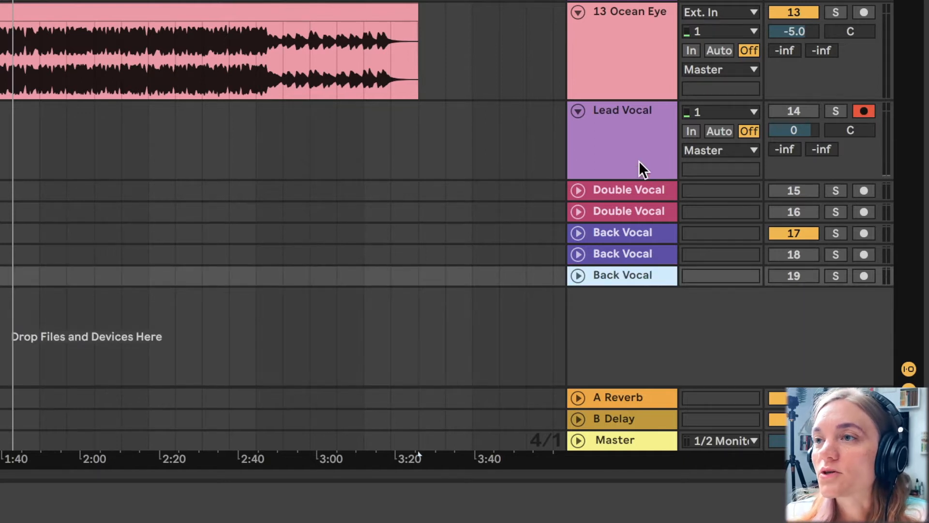
Step: Open the name of track 14 for editing and confirm it as Lead Vocal
click(637, 128)
key(super+r)
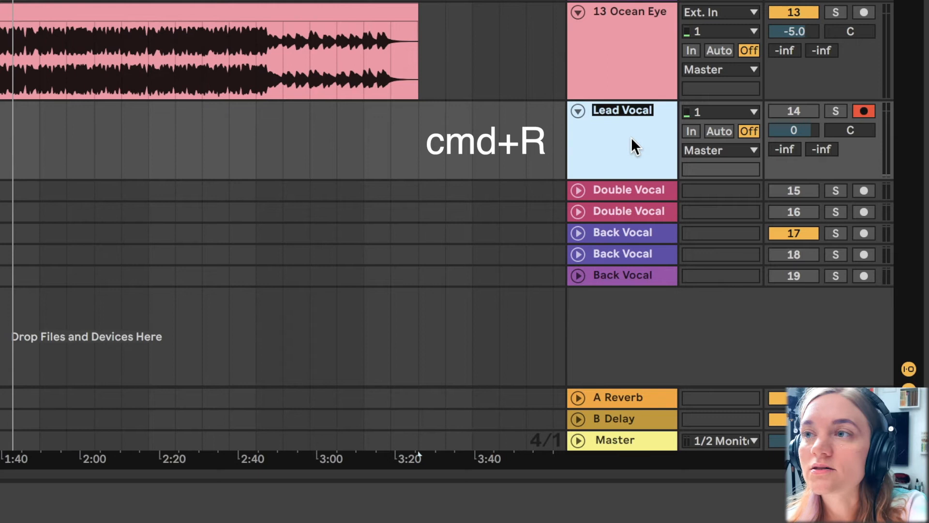
key(Return)
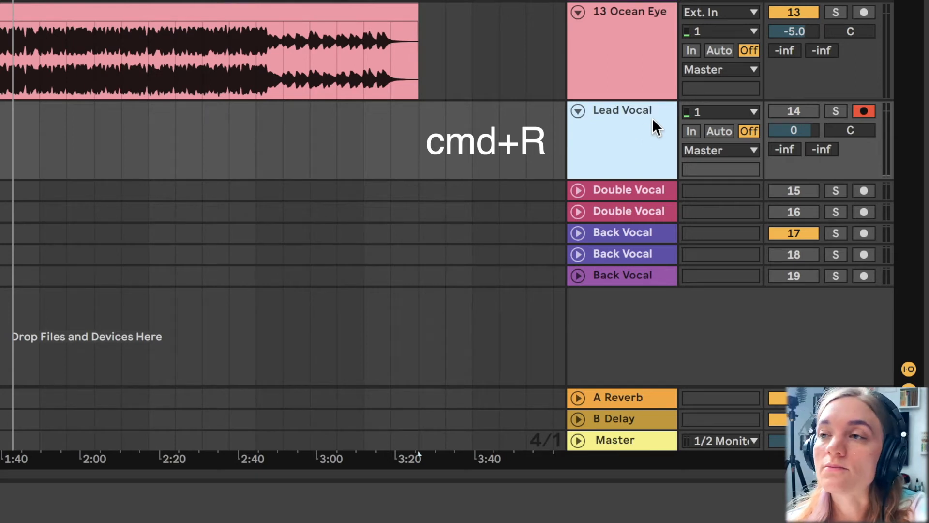
Step: Set the Lead Vocal track's audio input to channel 1 and activate the track
click(735, 112)
click(725, 110)
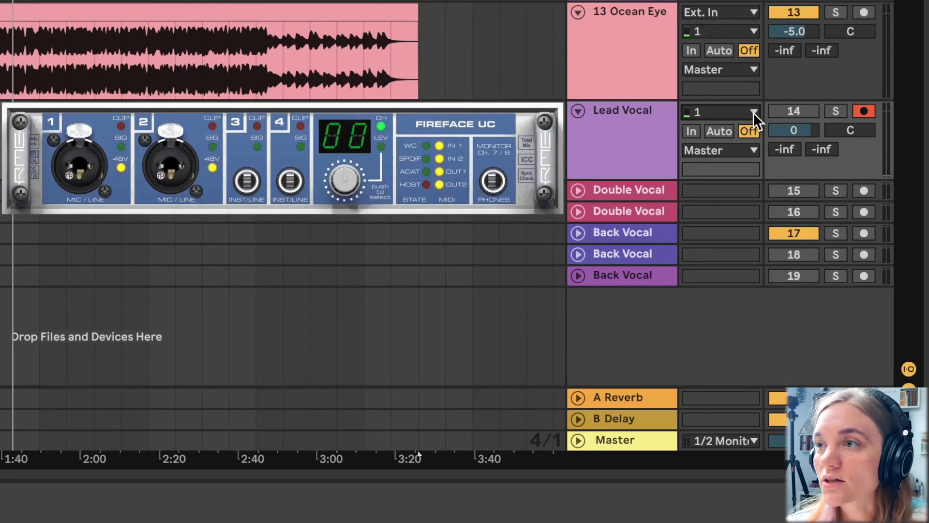
click(752, 113)
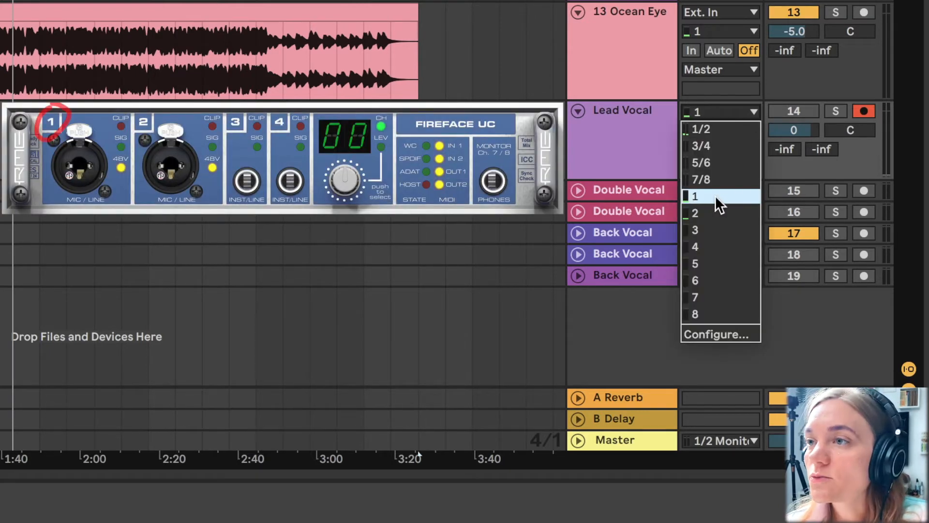
click(713, 196)
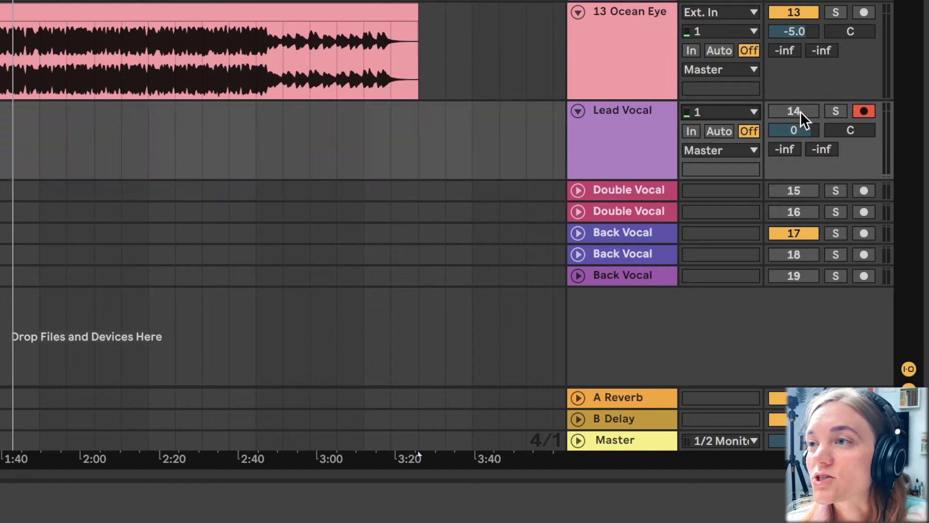
click(801, 112)
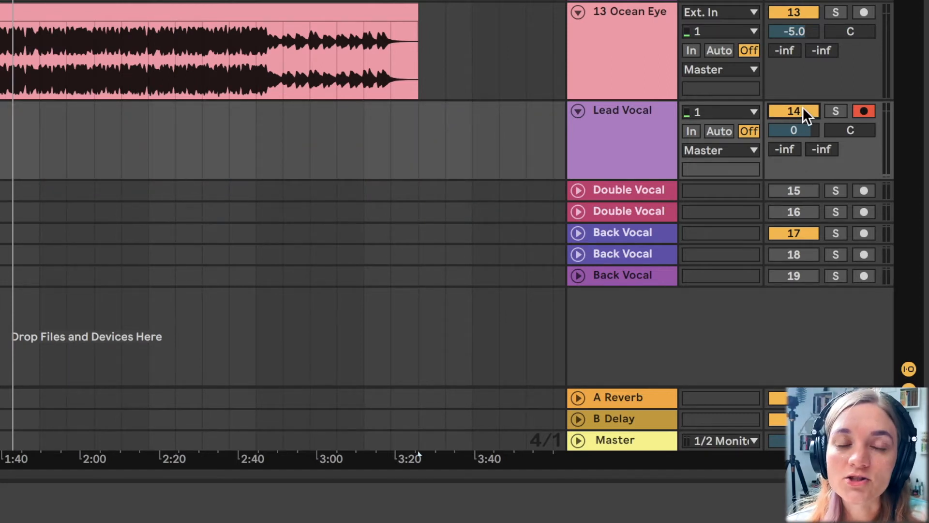
click(798, 13)
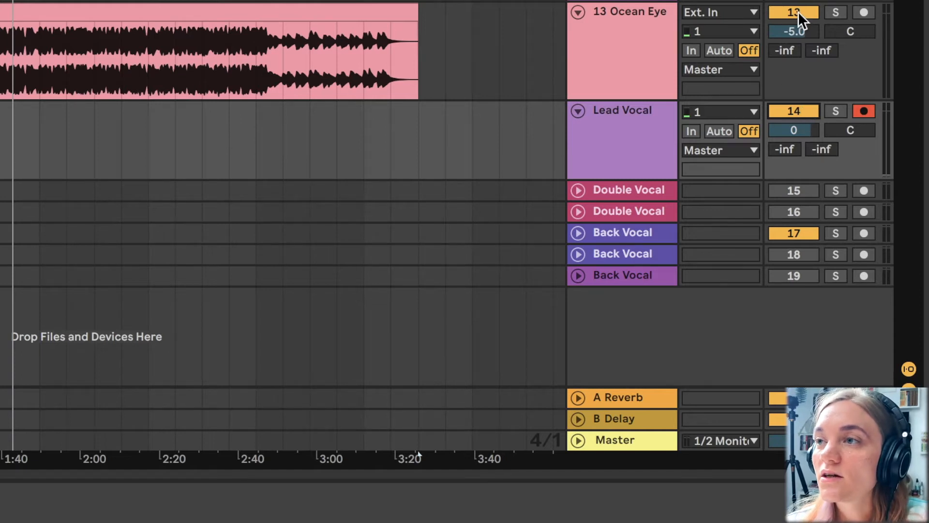
Step: Deactivate the Lead Vocal track and switch the 13 Ocean Eye track off and on again during playback
click(796, 113)
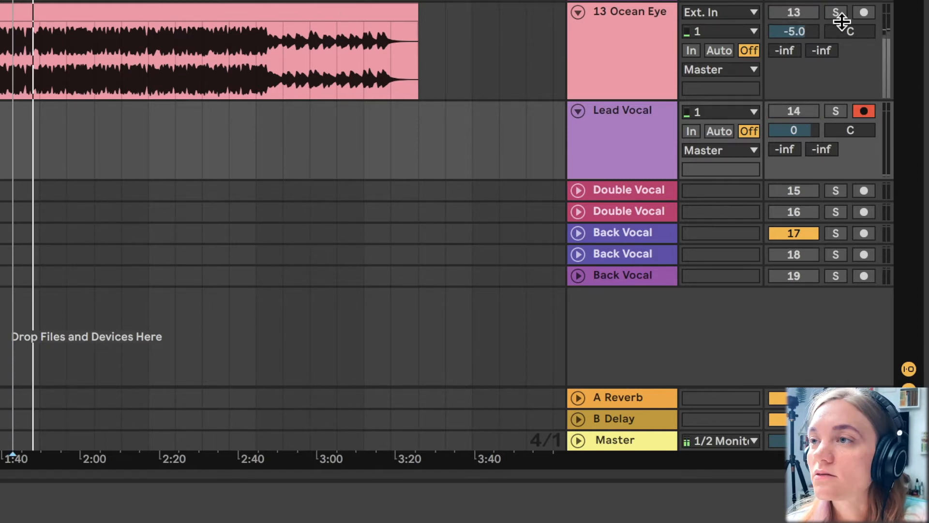
click(804, 12)
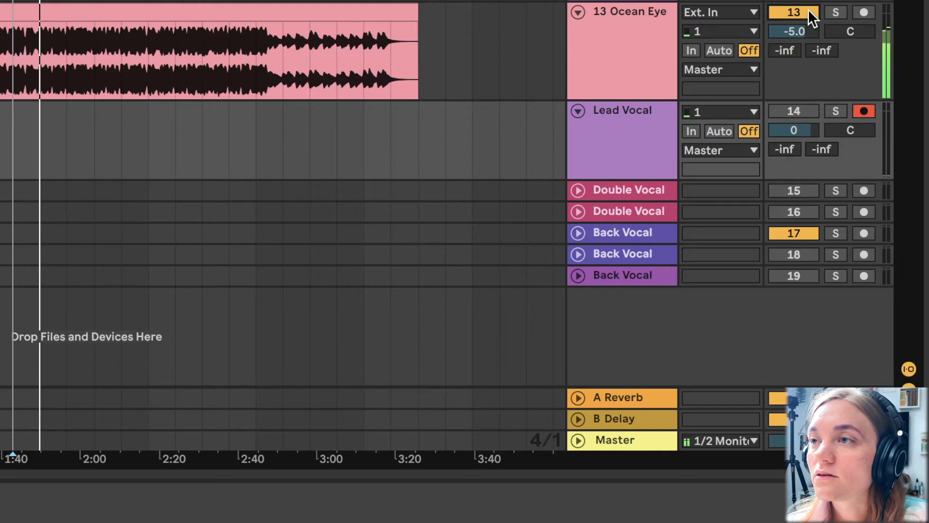
click(799, 11)
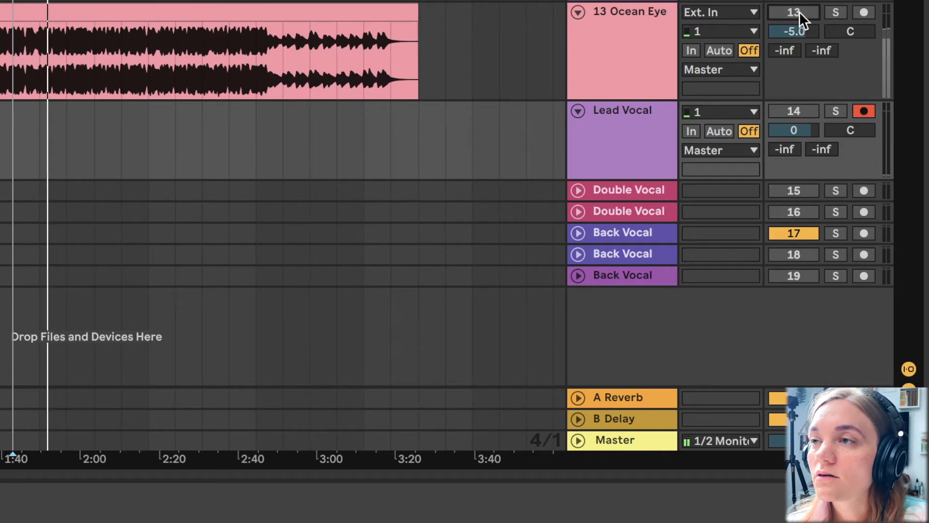
click(799, 11)
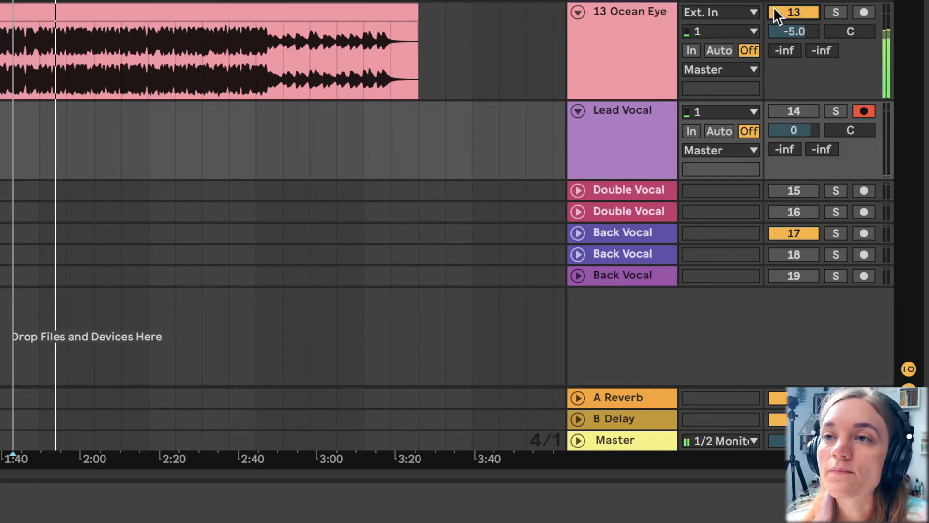
Step: Select the Lead Vocal track, return to the Chorus start, and turn the track's solo on and off again
click(612, 146)
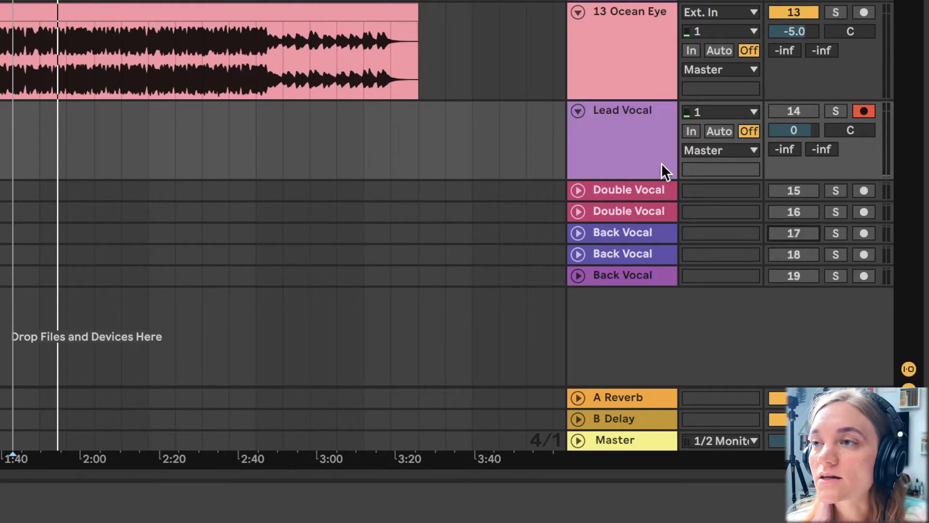
click(634, 149)
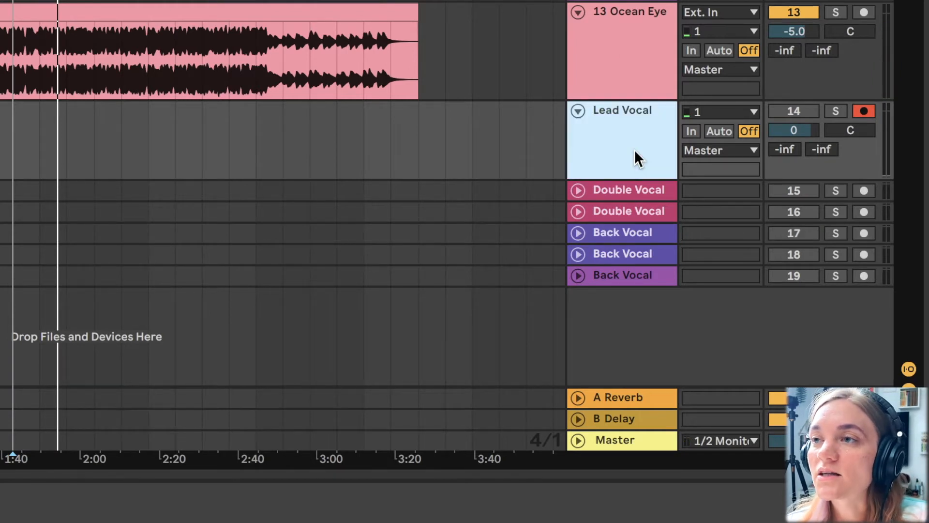
click(13, 144)
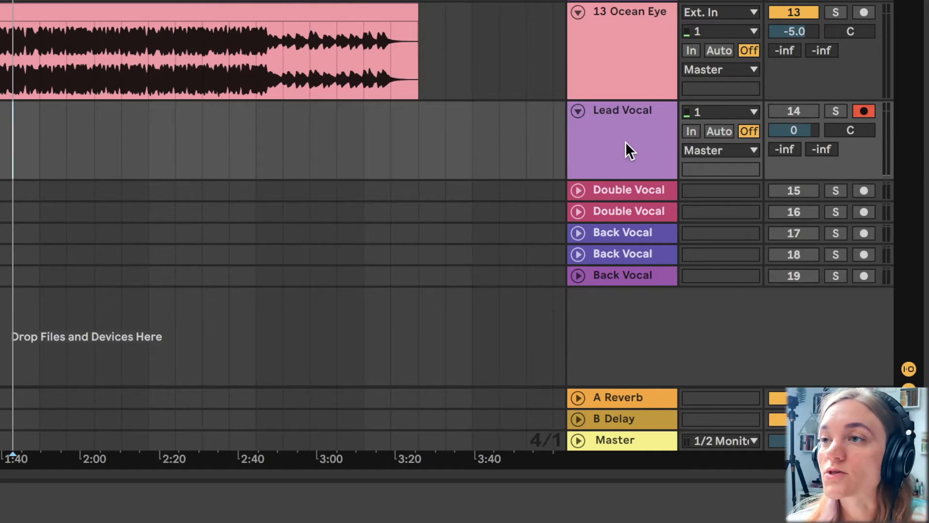
click(837, 115)
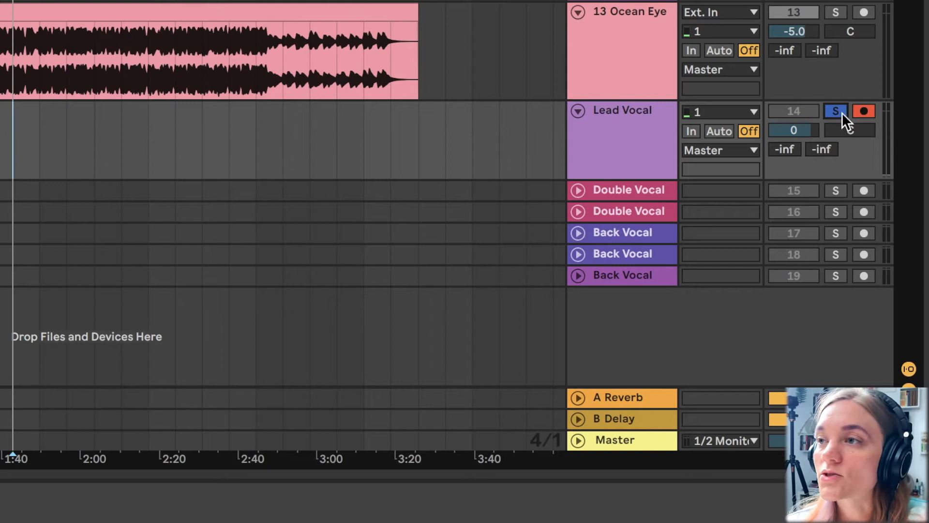
click(836, 113)
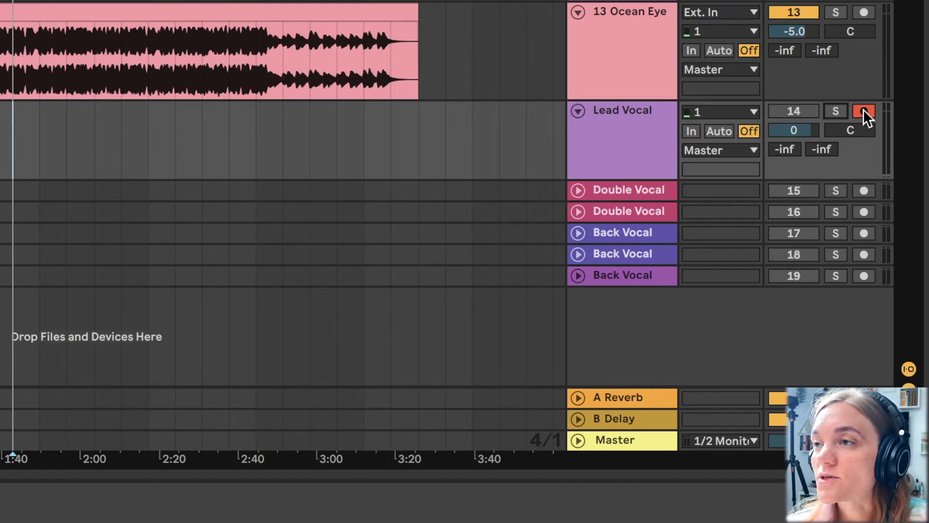
click(864, 190)
click(863, 212)
click(863, 233)
click(863, 254)
click(863, 275)
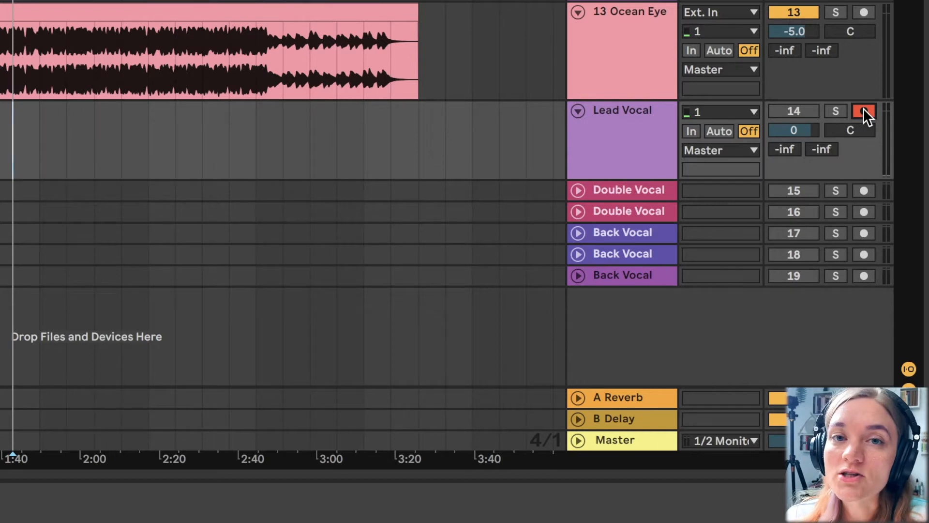
Step: Reset the Lead Vocal track's volume to 0 and set the 13 Ocean Eye track's volume to -5.3 during playback
mouse_move(794, 129)
mouse_down()
mouse_move(794, 138)
mouse_move(795, 121)
mouse_up()
double_click(789, 128)
key(space)
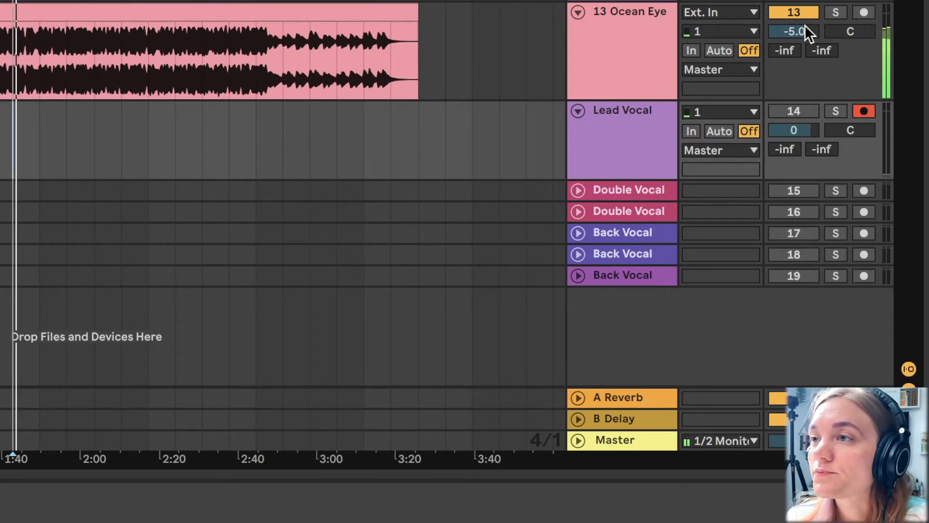
mouse_move(797, 32)
mouse_down()
mouse_move(797, 65)
mouse_move(797, 33)
mouse_move(797, 54)
mouse_move(807, 36)
mouse_up()
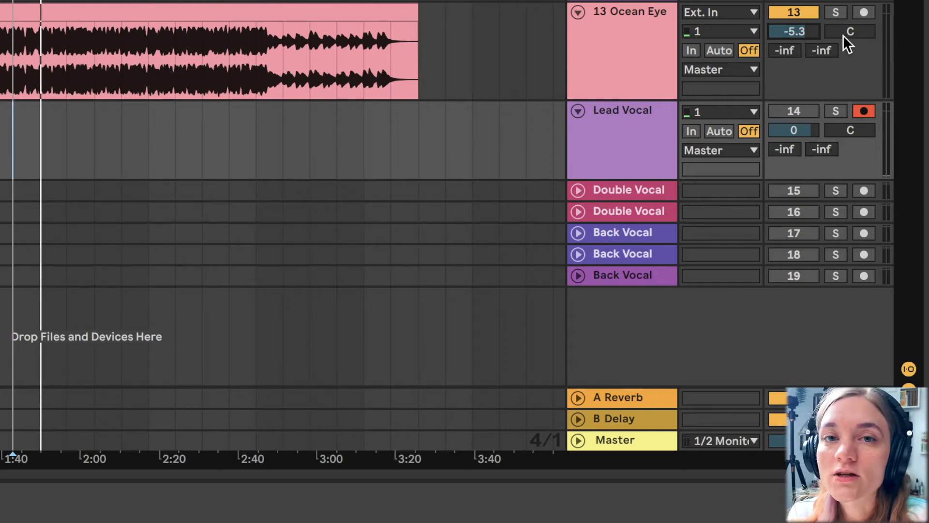
Step: Try panning the 13 Ocean Eye track to 22L during playback and reset its pan to the centre
key(space)
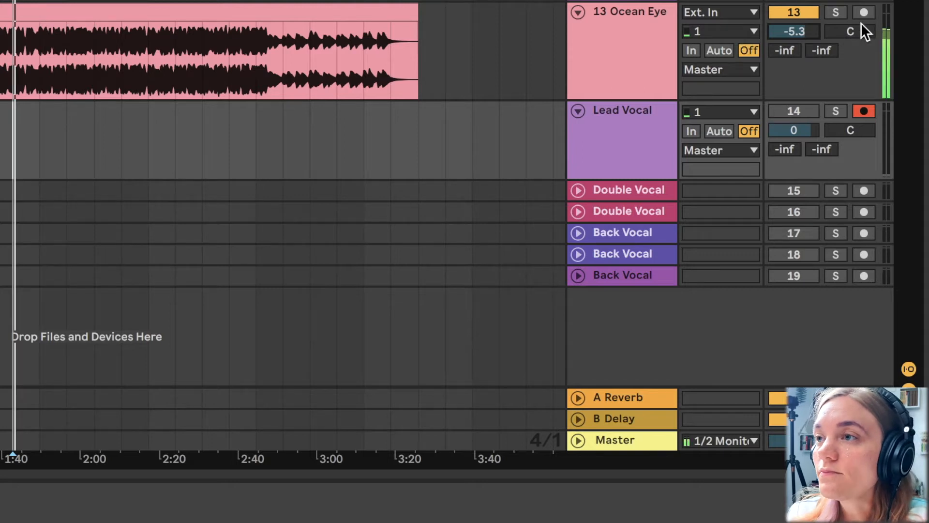
mouse_move(849, 30)
mouse_down()
mouse_move(849, 4)
mouse_move(850, 53)
mouse_move(850, 39)
mouse_up()
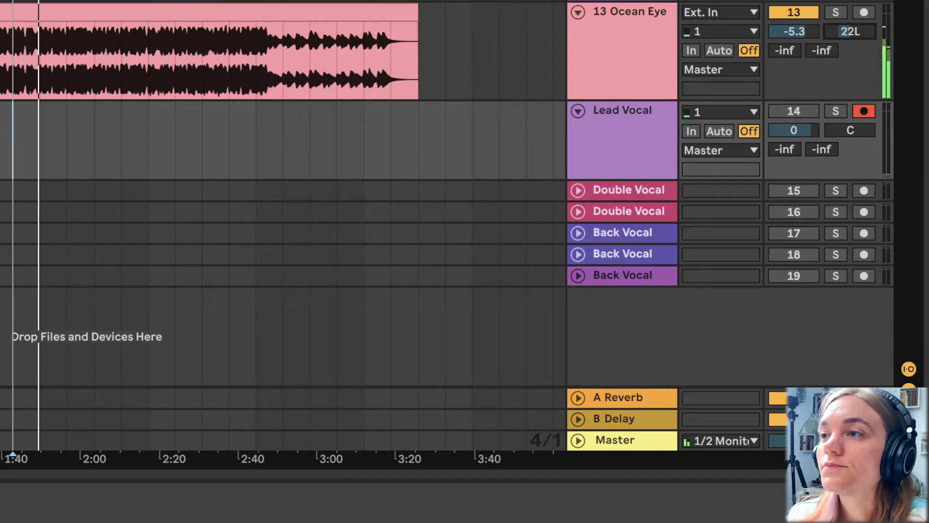
double_click(846, 31)
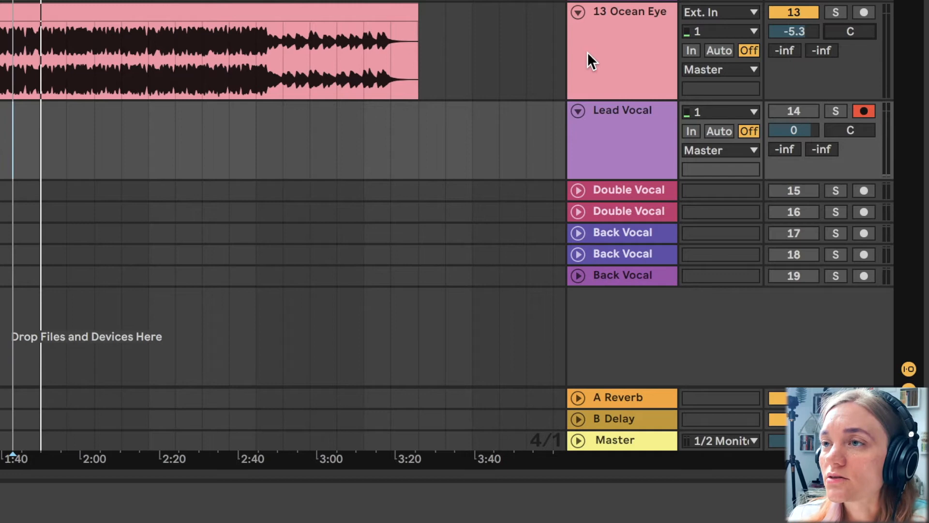
click(609, 55)
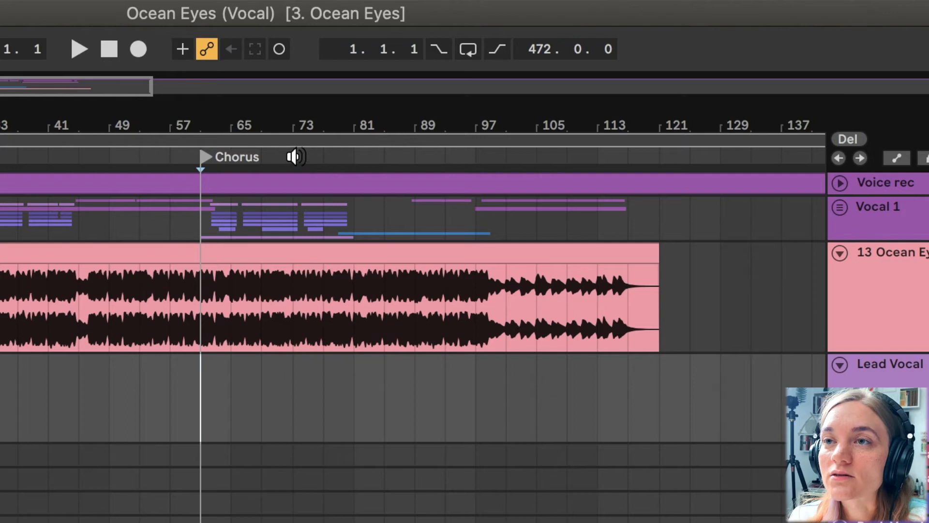
Step: Add a locator named ghjh at about bar 73, play the song from it and stop playback
right_click(296, 156)
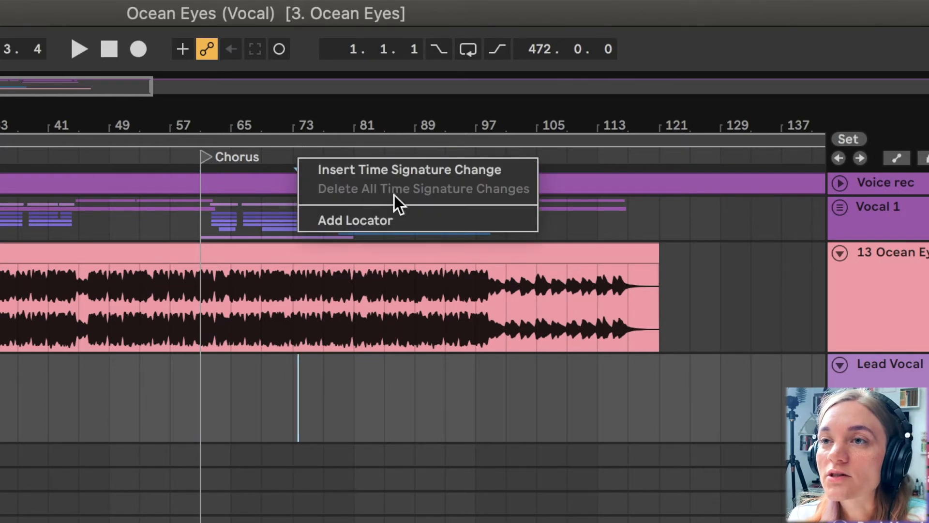
click(409, 215)
text(ghjh)
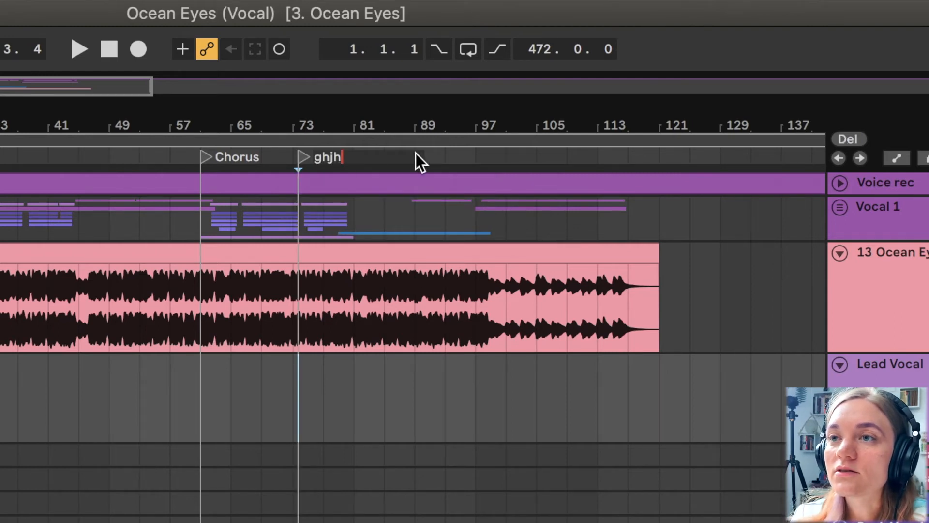
click(299, 157)
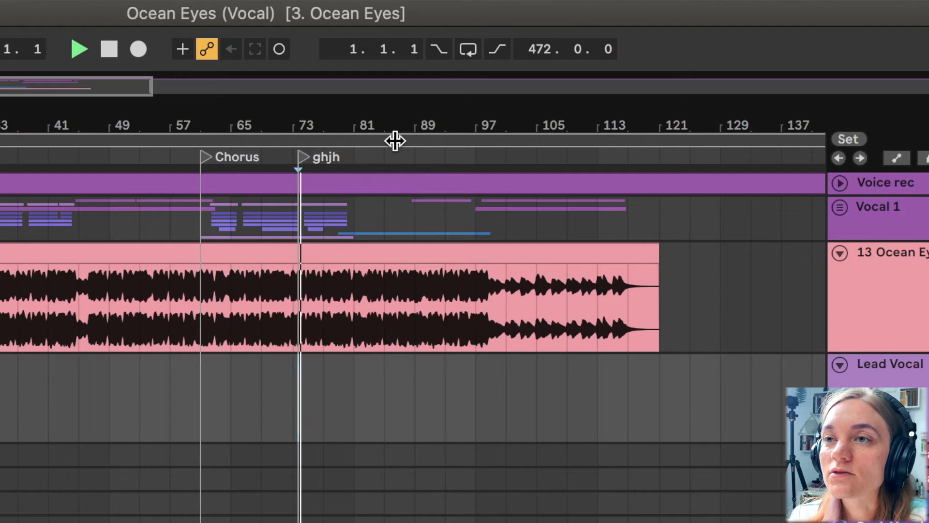
key(space)
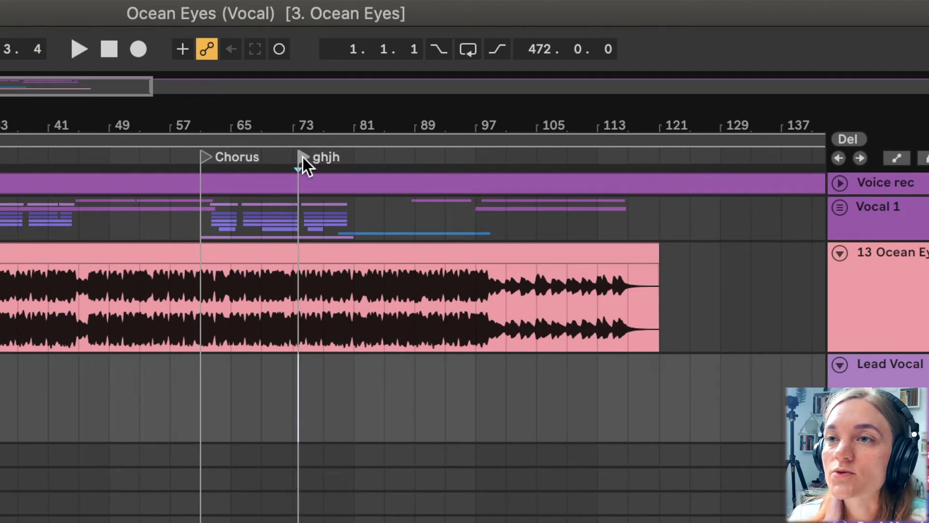
Step: Delete the ghjh locator and play the song from the Chorus locator
right_click(303, 156)
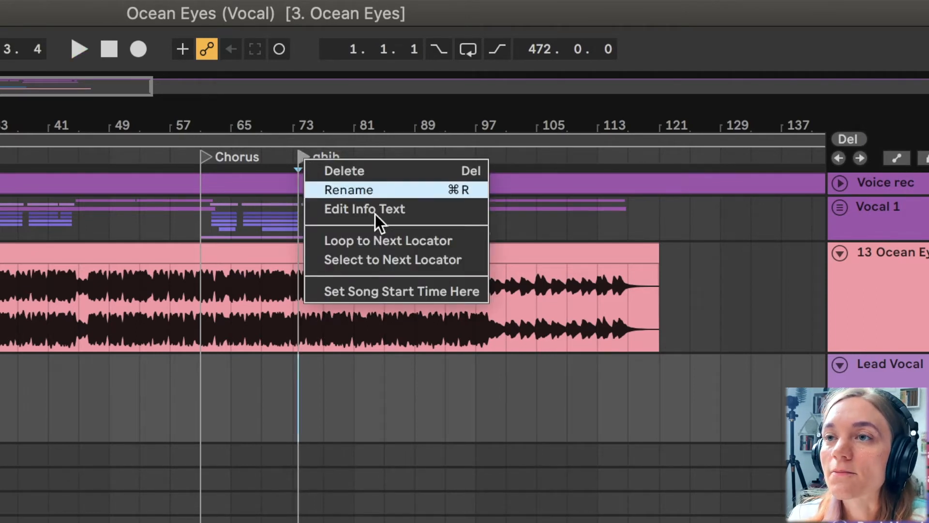
click(393, 169)
click(205, 157)
scroll(262, 268, up, 5)
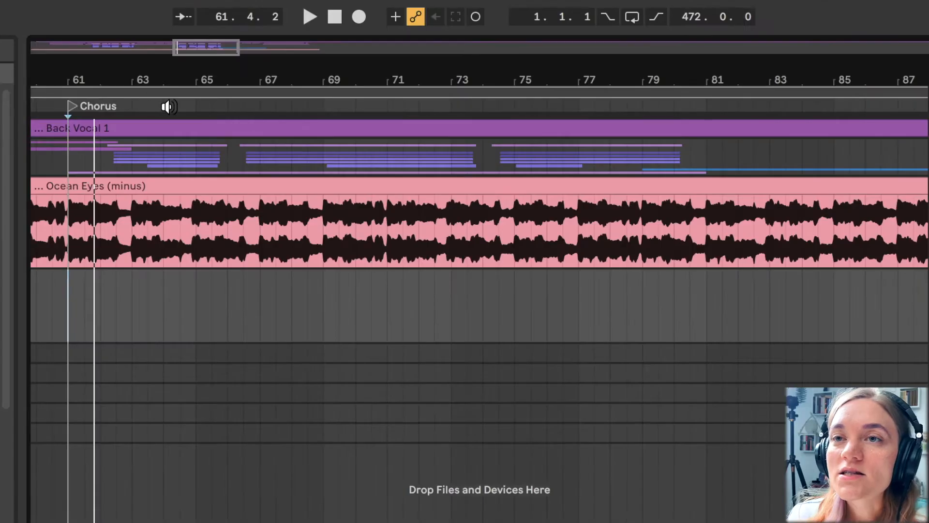
Step: Play the arrangement from bar 73 and from around bar 78, and stop playback
click(450, 107)
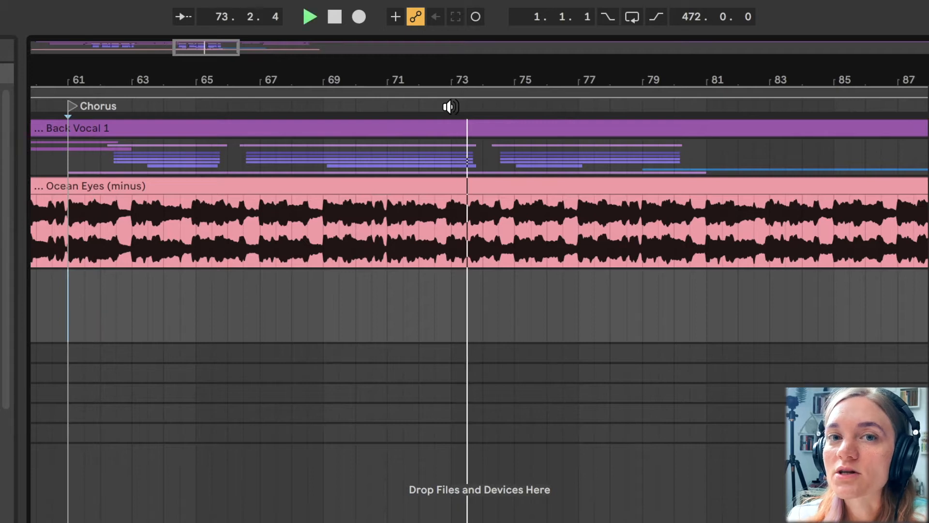
click(608, 103)
key(space)
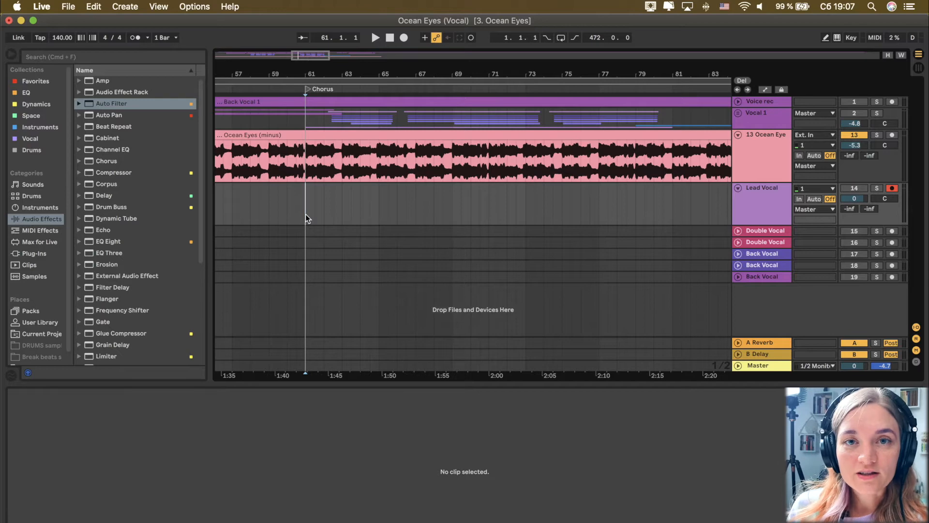
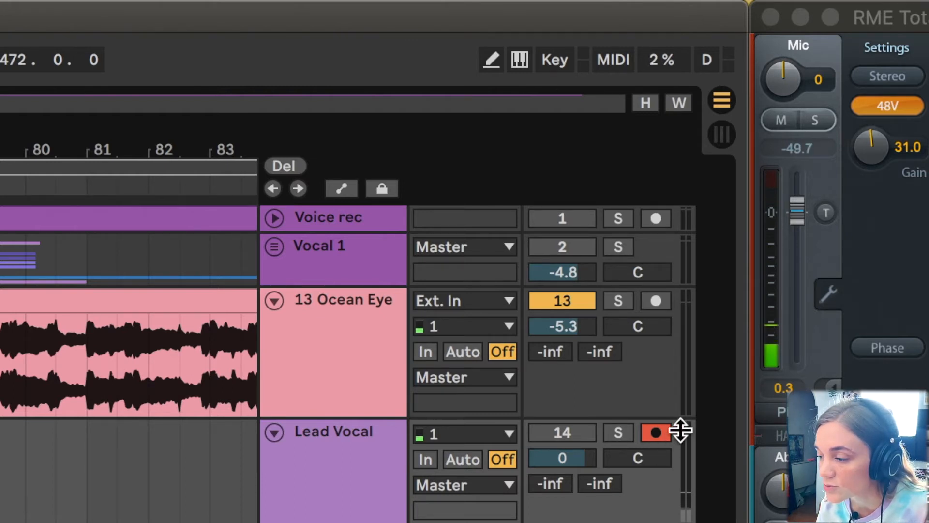
Step: Record a test take on the Lead Vocal track from the Chorus locator at bar 61 and stop recording
click(327, 478)
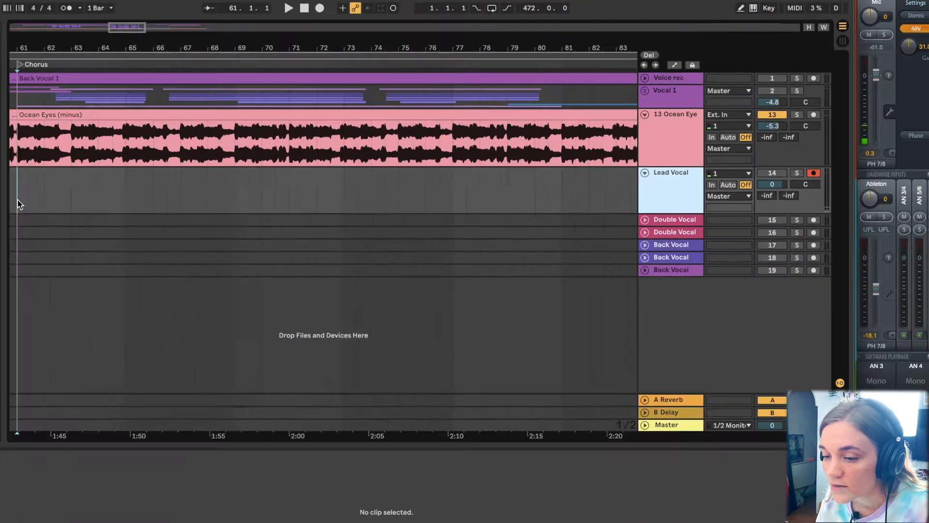
click(88, 183)
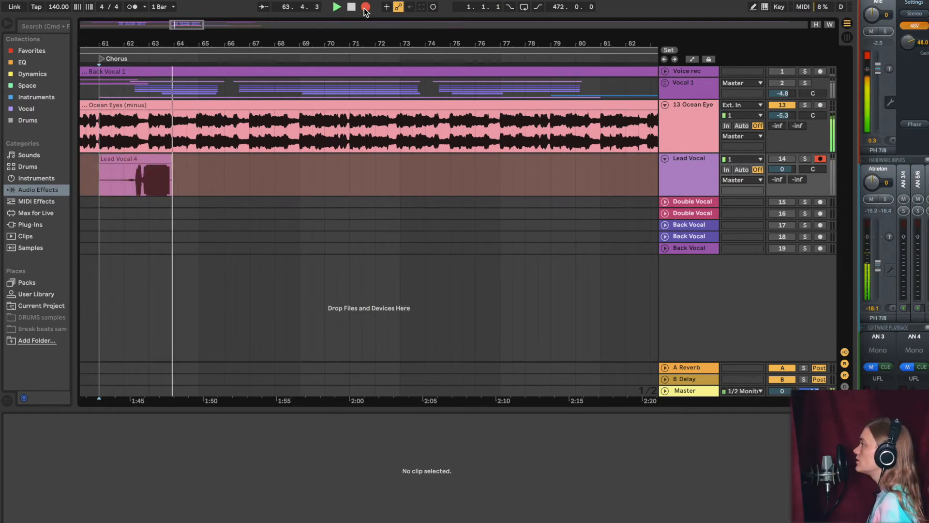
key(space)
Step: Enlarge the recorded vocal clip's waveform view and play the take back, activating the Lead Vocal track
click(165, 157)
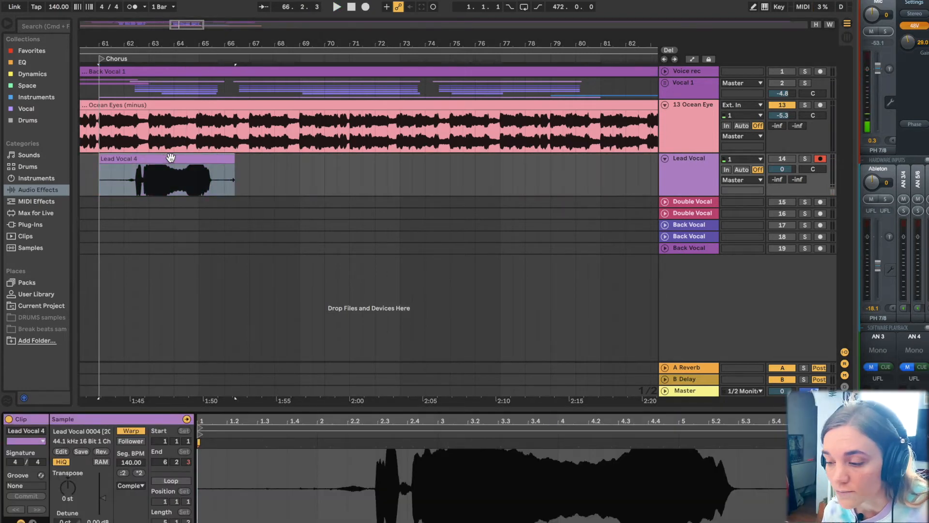
drag(567, 411, 562, 321)
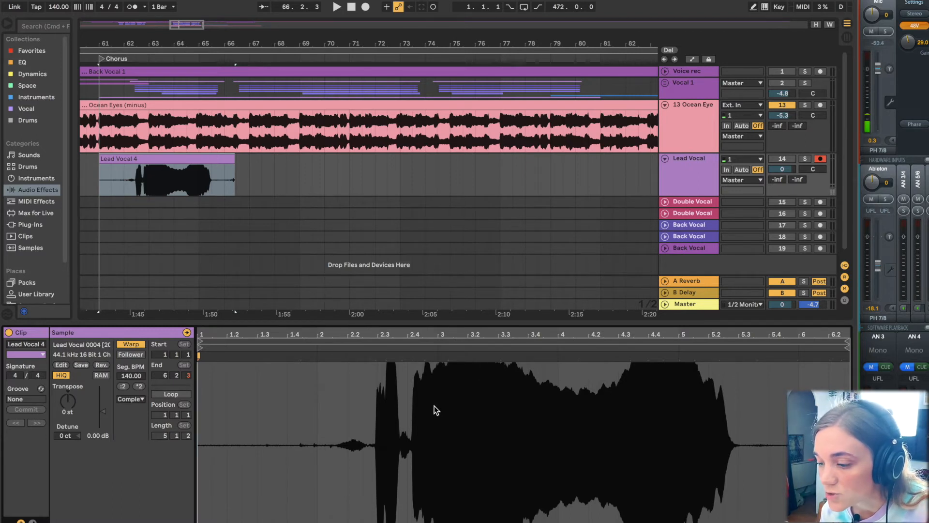
click(146, 58)
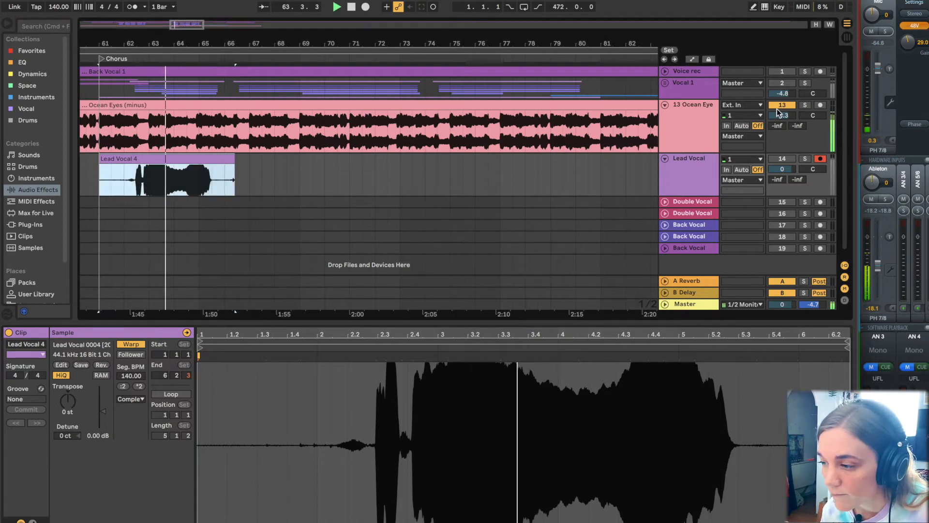
click(783, 159)
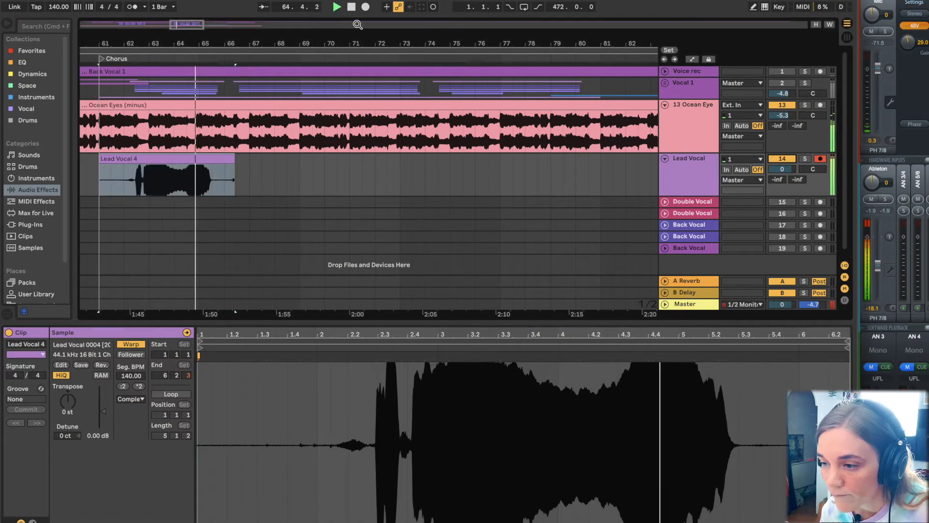
click(351, 7)
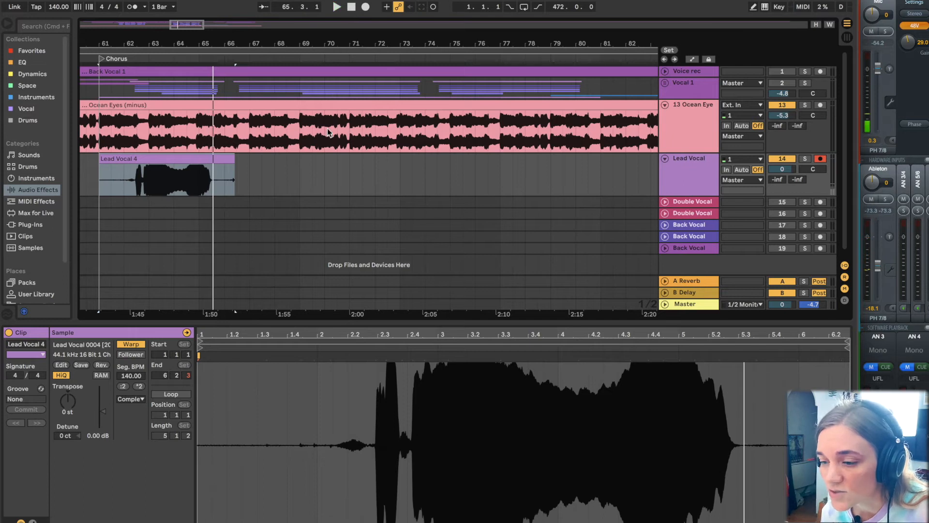
Step: Replace the Lead Vocal test take with a new one recorded from the Chorus locator at 31.0 mic gain, and open its clip
click(192, 158)
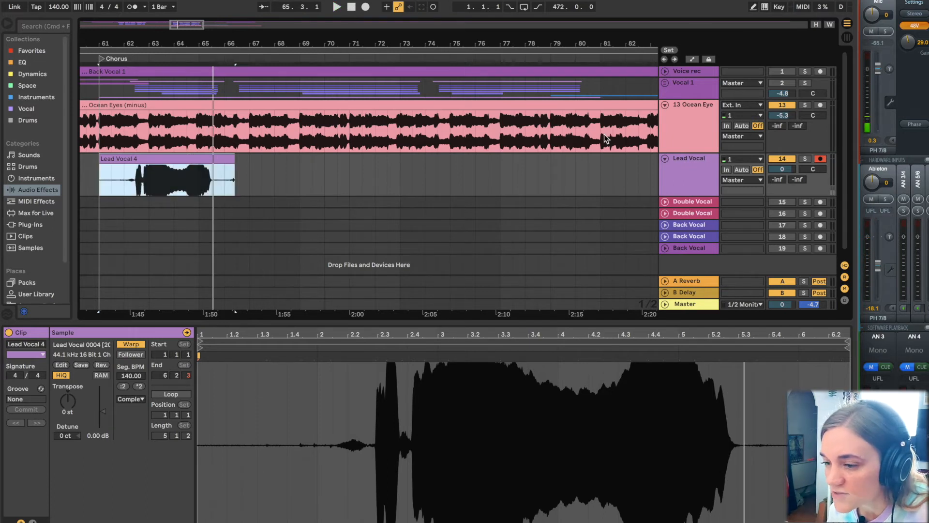
key(Delete)
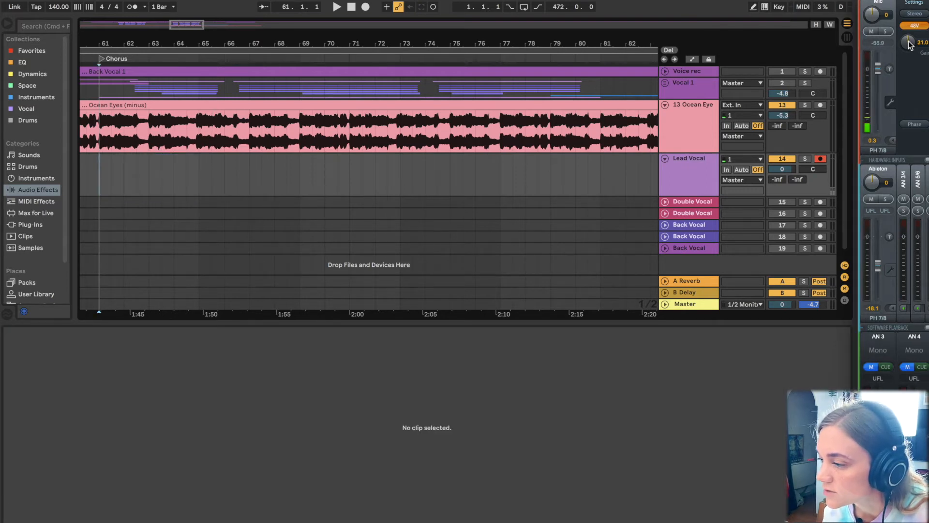
click(366, 8)
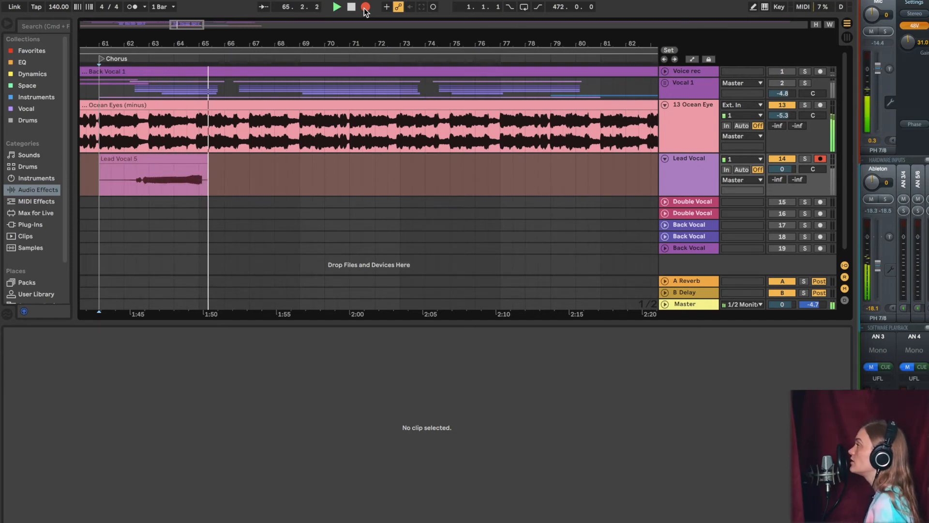
key(space)
double_click(219, 159)
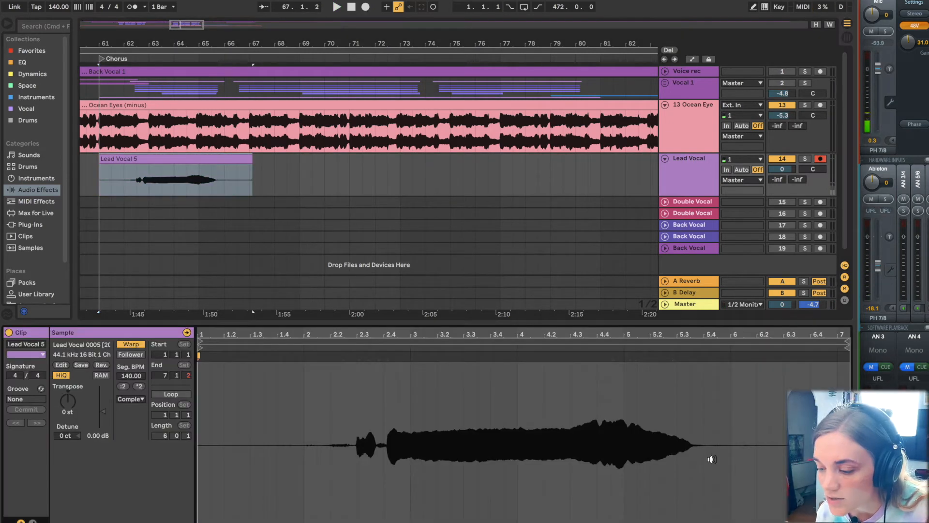
Step: Delete the test take from the Lead Vocal track and set the 13 Ocean Eye track's volume to -5.0 dB
click(200, 159)
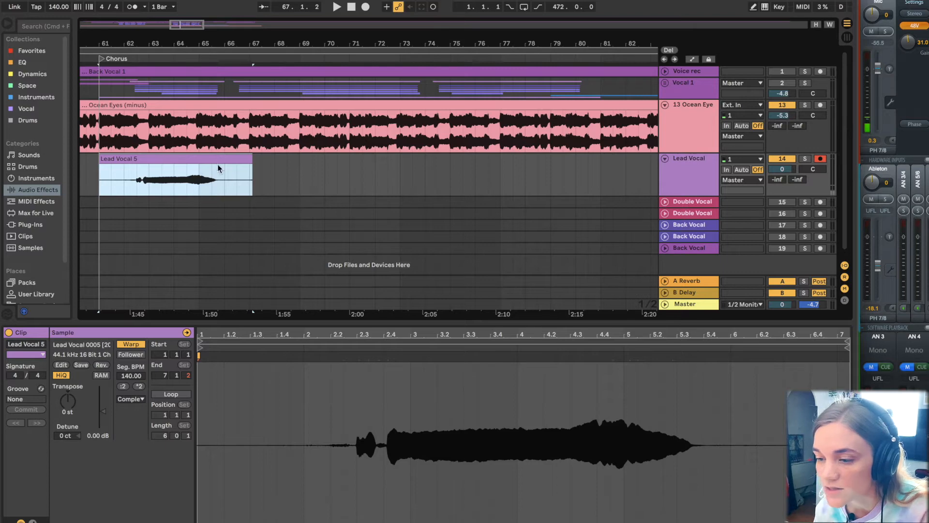
key(Delete)
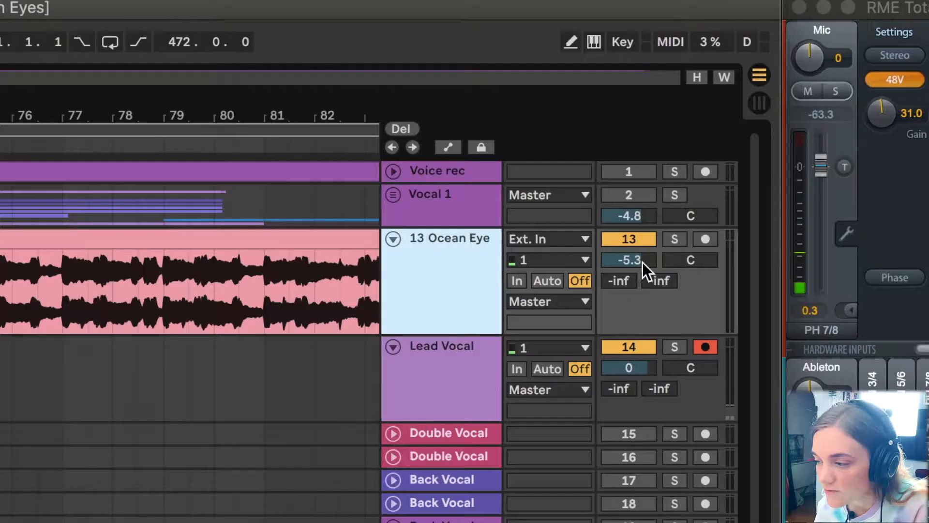
mouse_move(789, 116)
mouse_down()
mouse_move(789, 123)
mouse_move(789, 109)
mouse_up()
drag(643, 252, 643, 264)
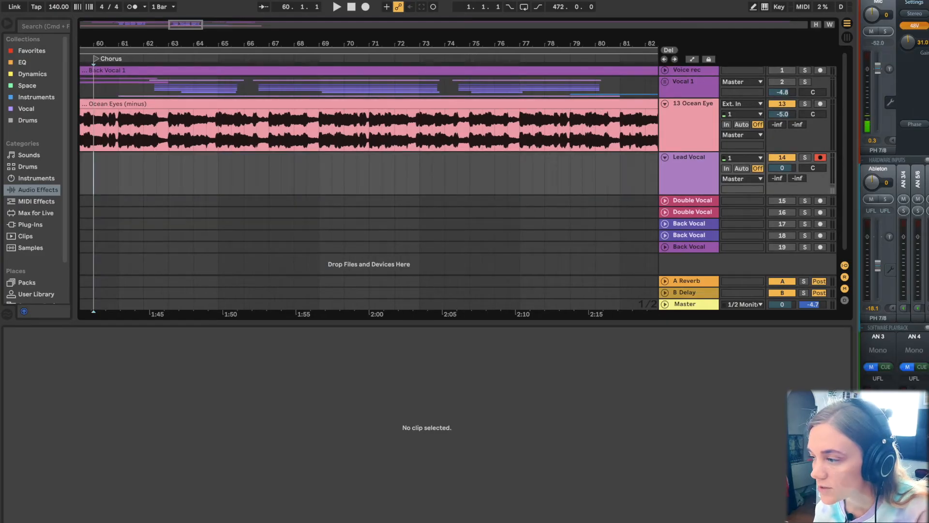
Step: Record a full chorus take on the Lead Vocal track from bar 60 and stop recording after bar 81
click(366, 9)
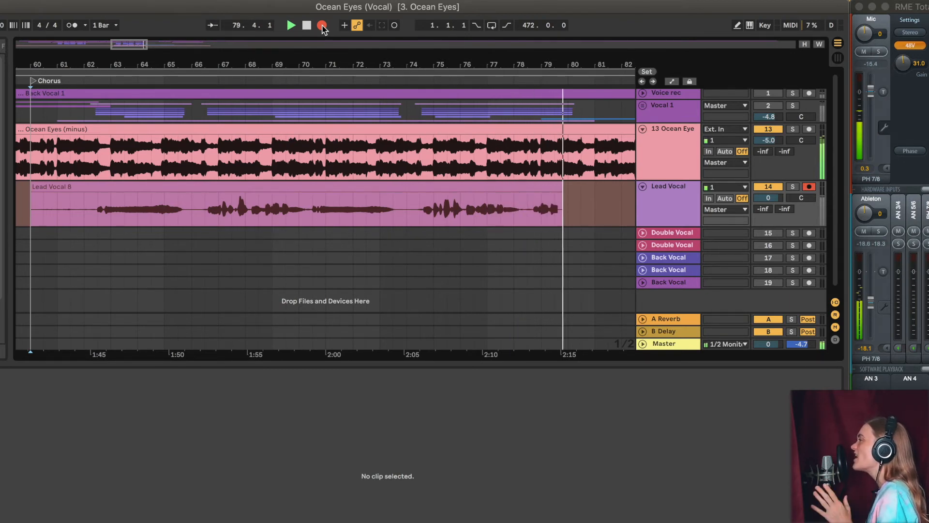
click(322, 26)
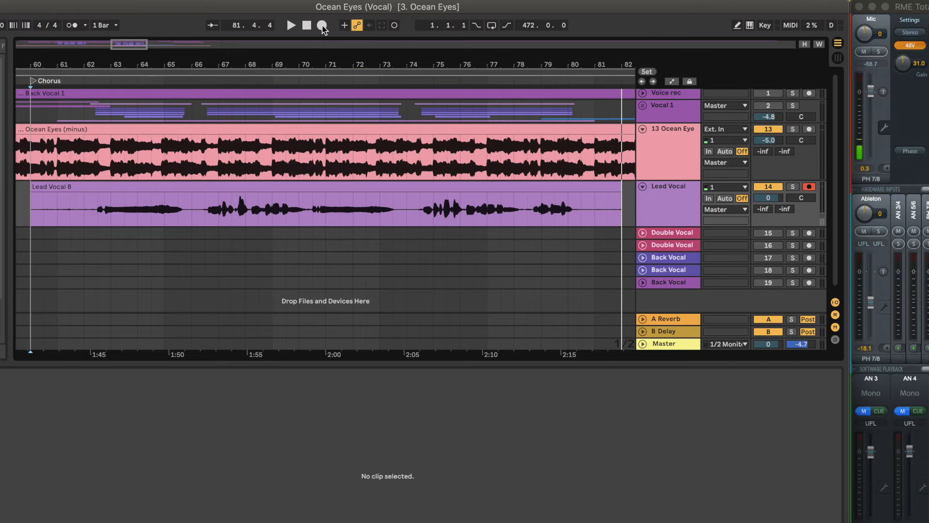
Step: Duplicate the Lead Vocal track and delete the copied clip from the duplicate
click(667, 213)
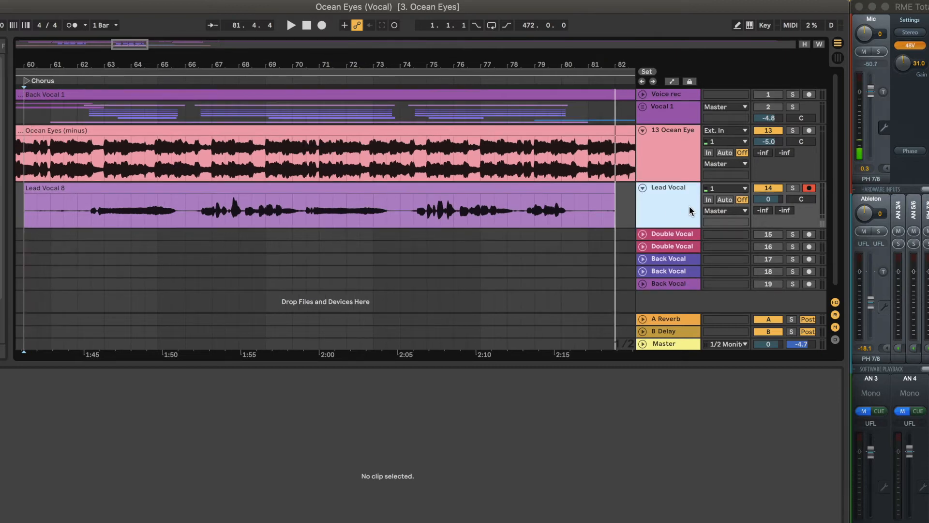
right_click(684, 210)
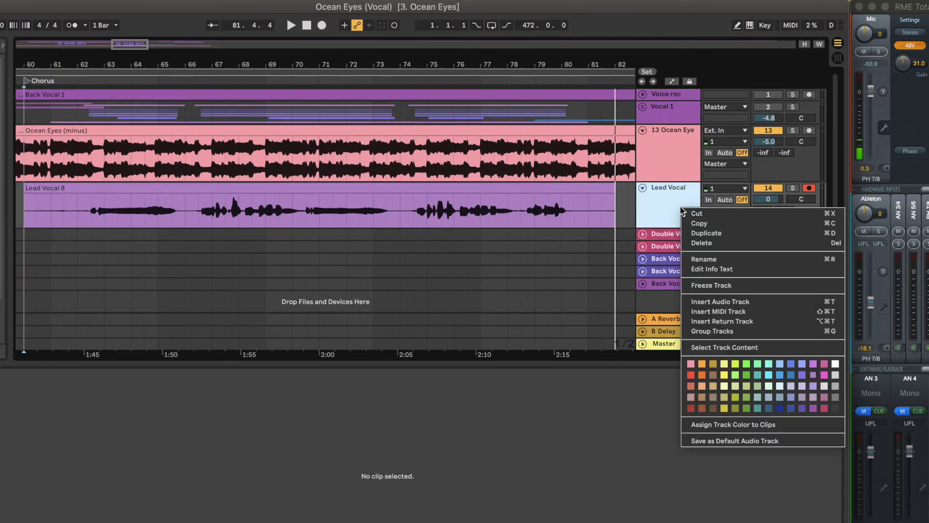
click(707, 234)
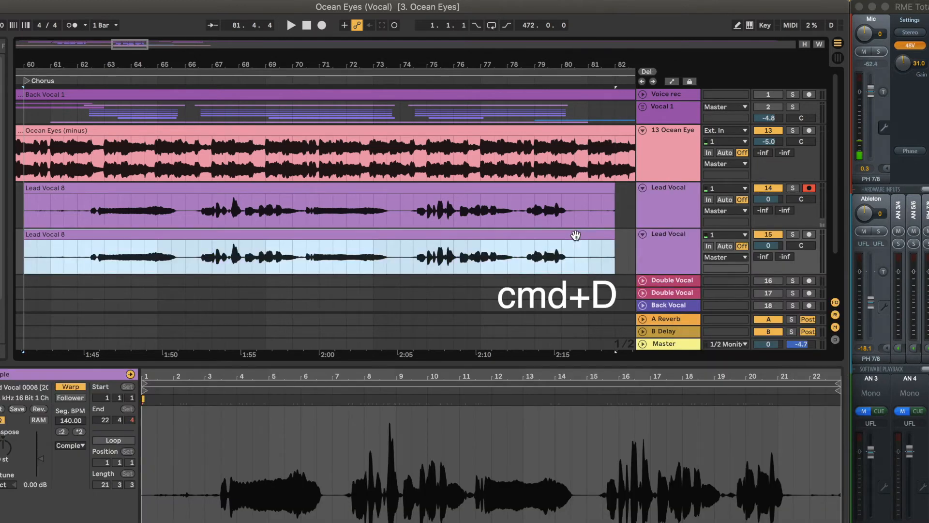
key(Delete)
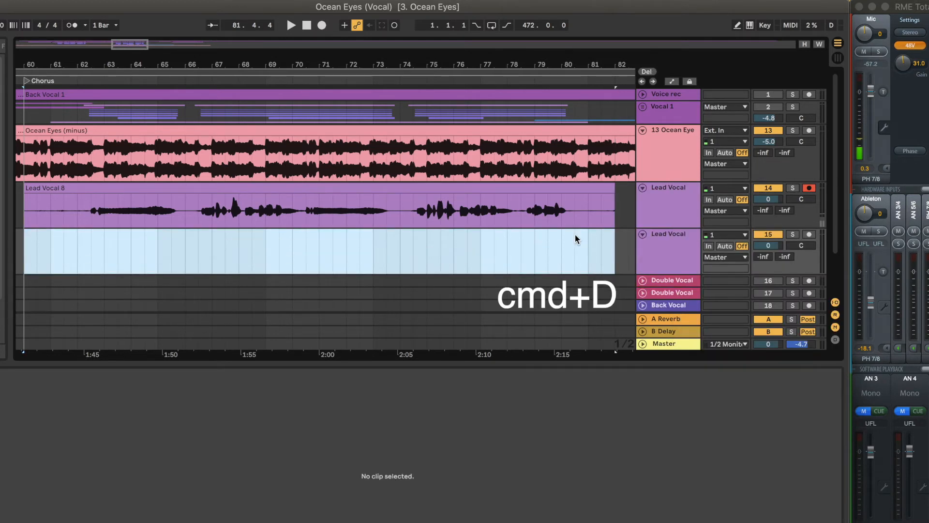
Step: Fold and deactivate the original Lead Vocal track 14, deactivate its duplicate track 15, and arm the duplicate for recording
click(645, 190)
click(766, 187)
click(769, 200)
click(809, 201)
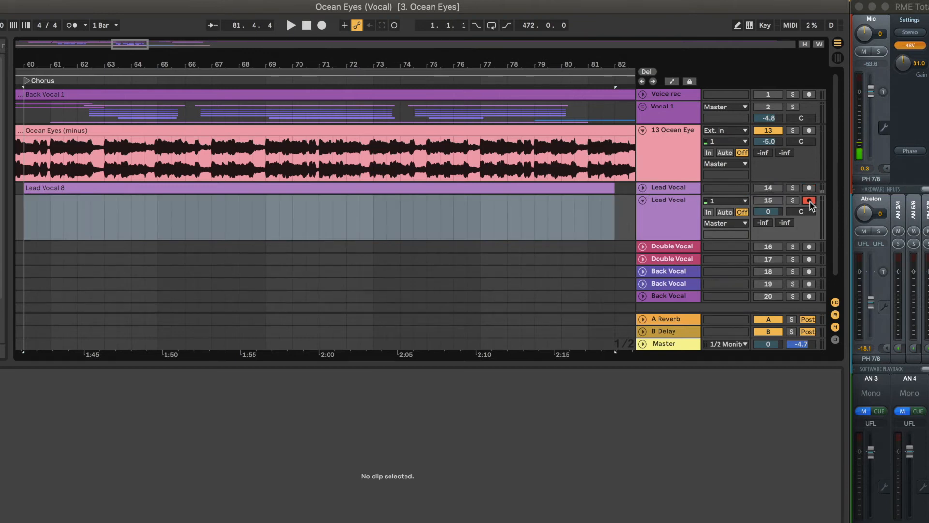
Step: Record further chorus takes from bar 60 on the duplicated Lead Vocal tracks up to track 17, and stop recording
click(36, 231)
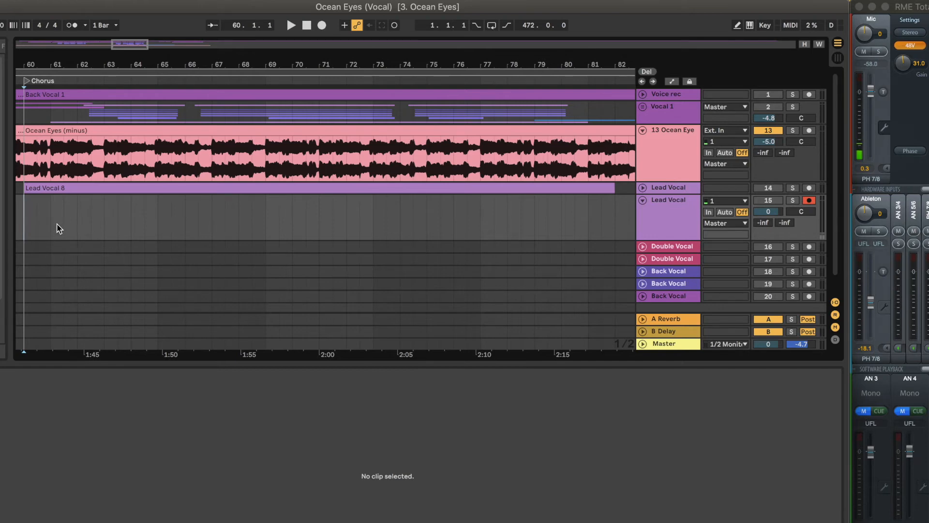
click(321, 27)
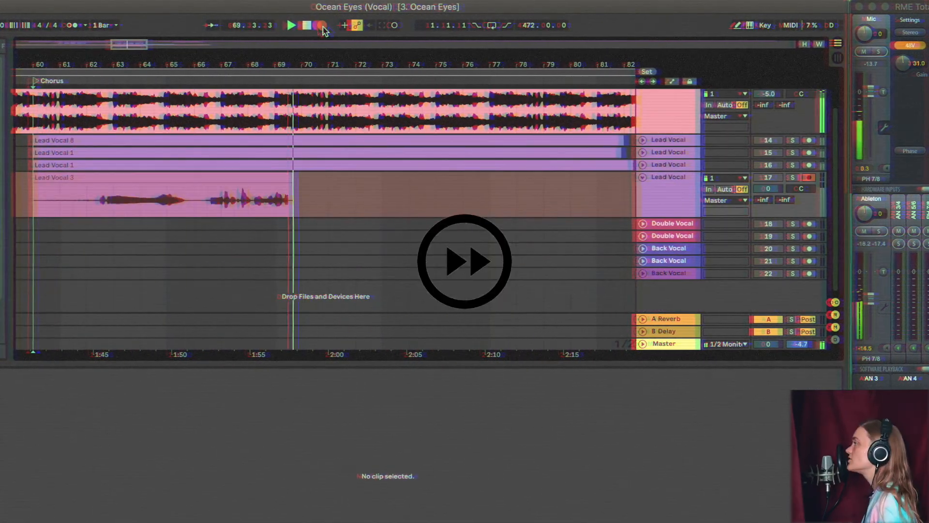
key(space)
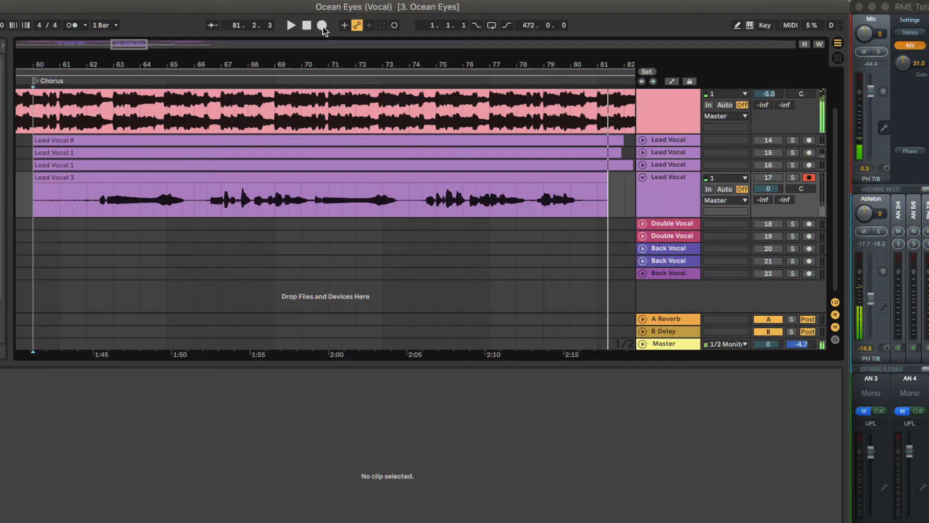
Step: Re-record the end of the track 17 take from bar 77 and extend the first clip's end to about bar 78
click(489, 213)
key(super+e)
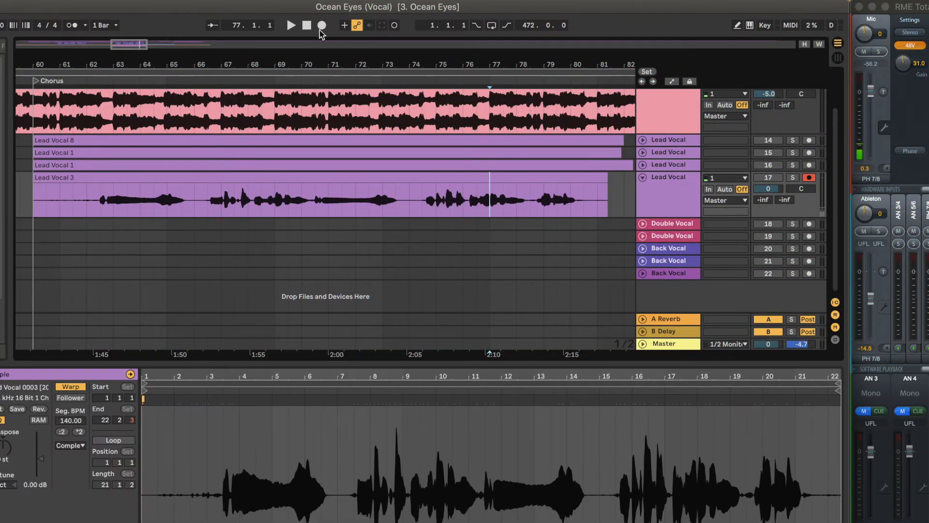
click(484, 179)
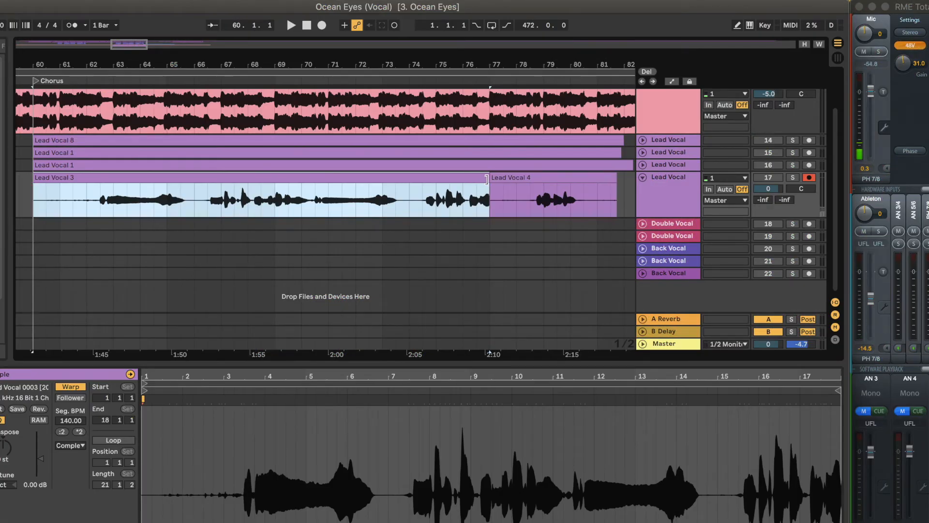
drag(486, 179, 529, 179)
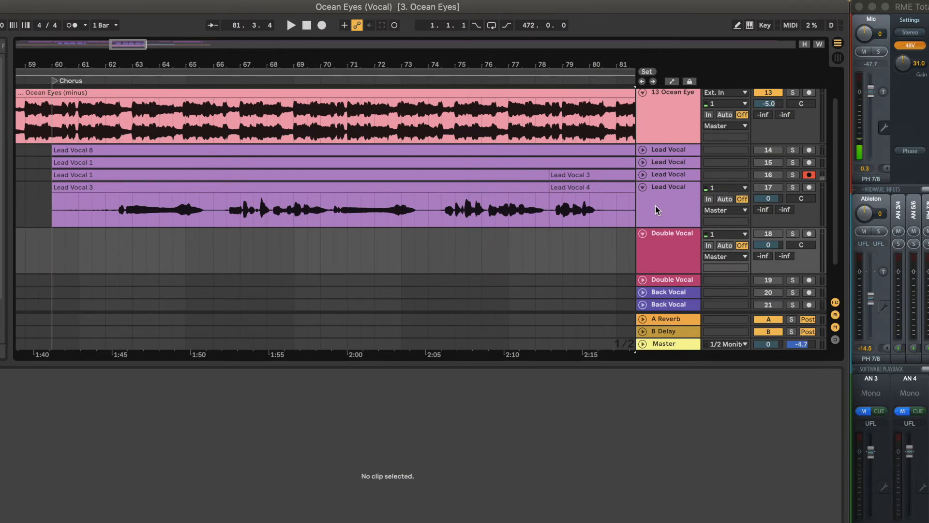
Step: Select the first Double Vocal track and activate Lead Vocal track 17 so it is heard as the guide
scroll(669, 194, down, 1)
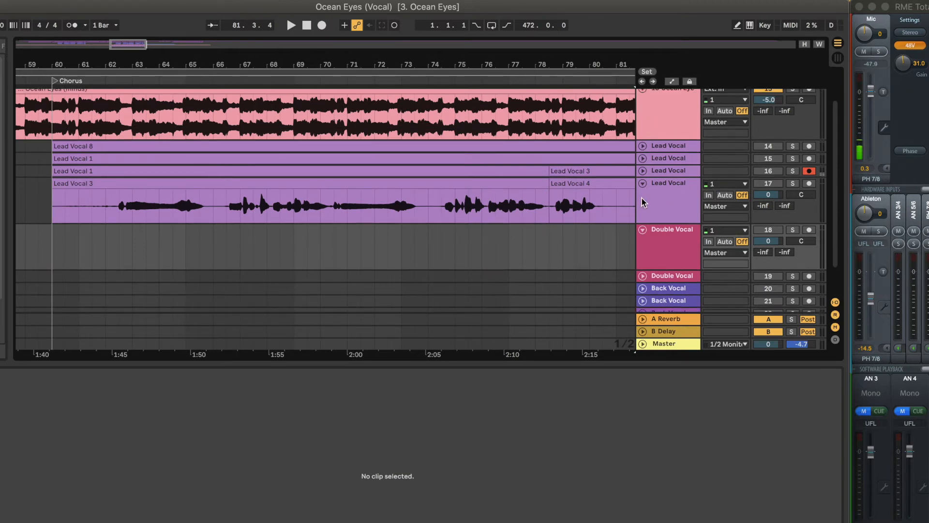
scroll(666, 199, down, 3)
click(670, 207)
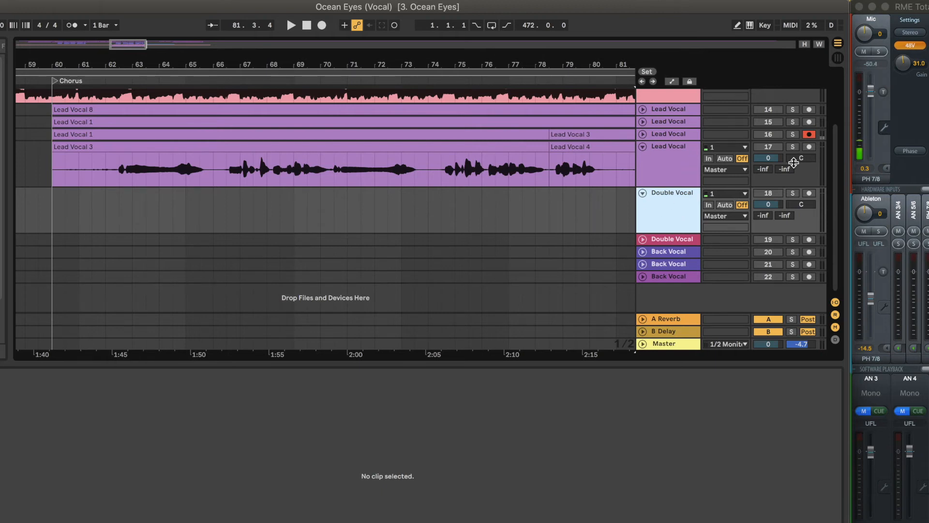
click(777, 148)
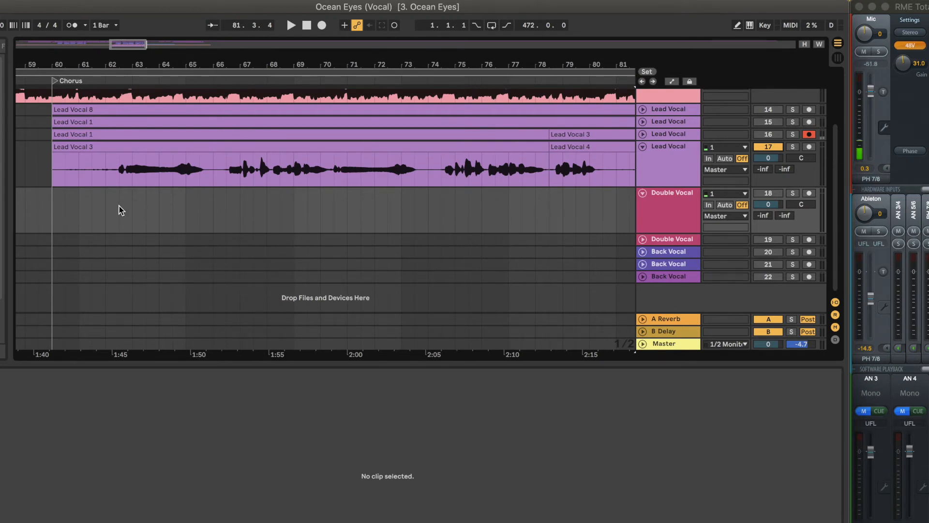
Step: Record a double of the chorus on Double Vocal track 18 from bar 60 and stop recording
click(52, 206)
scroll(479, 213, right, 1)
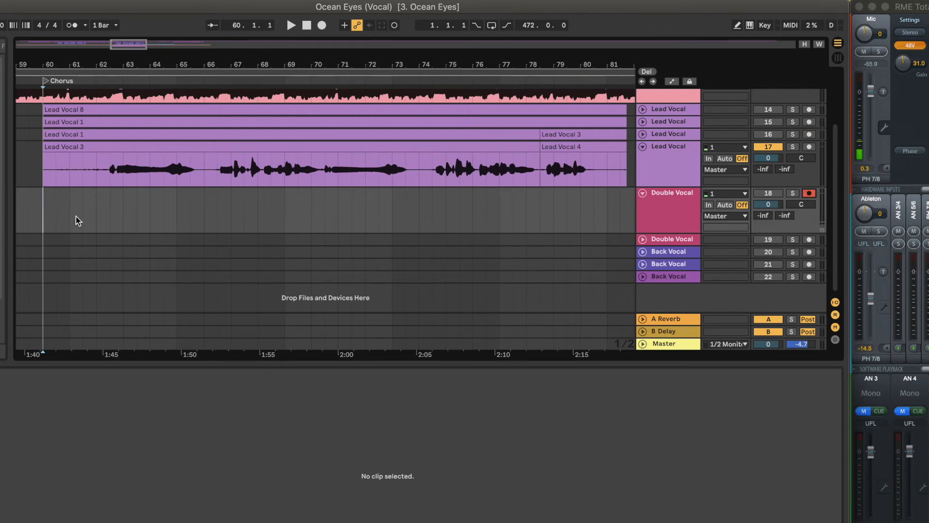
click(322, 26)
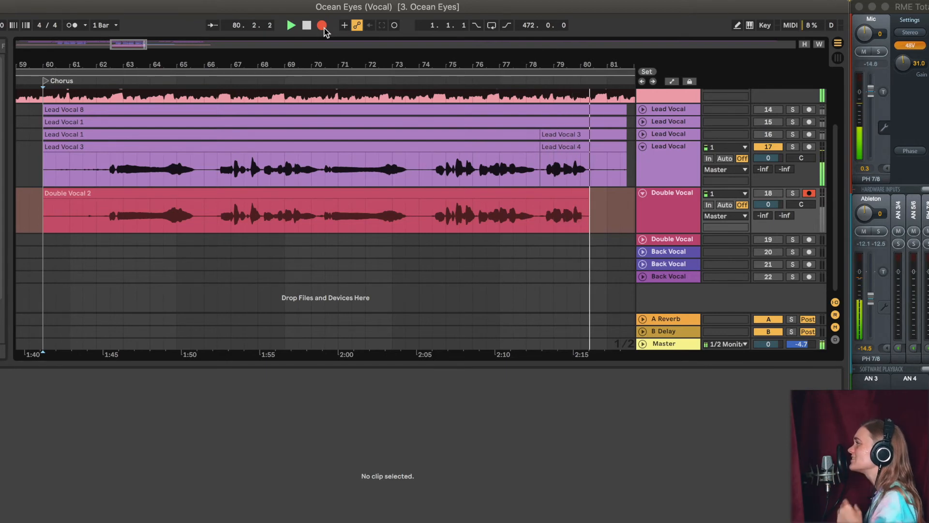
click(323, 27)
Step: Move the recorded double to Double Vocal track 19 and record a second double on track 18 from bar 60
drag(438, 196, 446, 240)
click(45, 210)
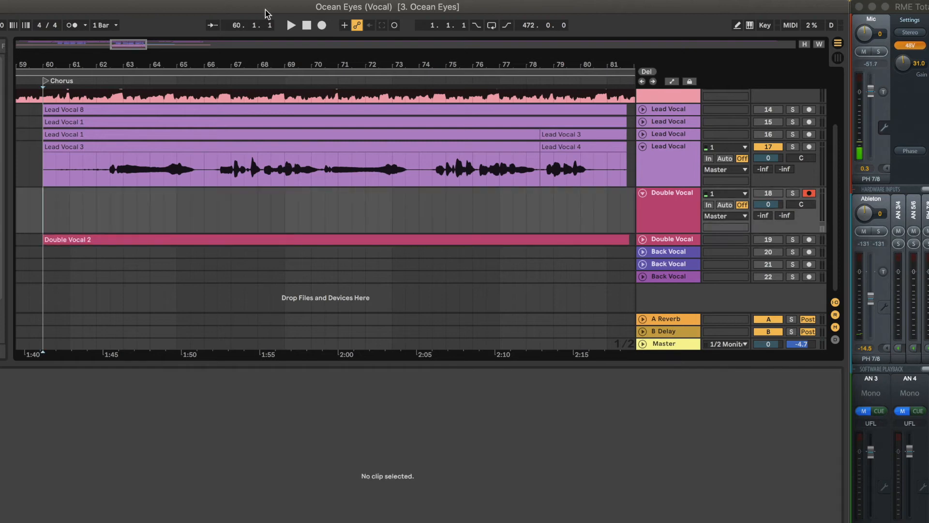
click(321, 25)
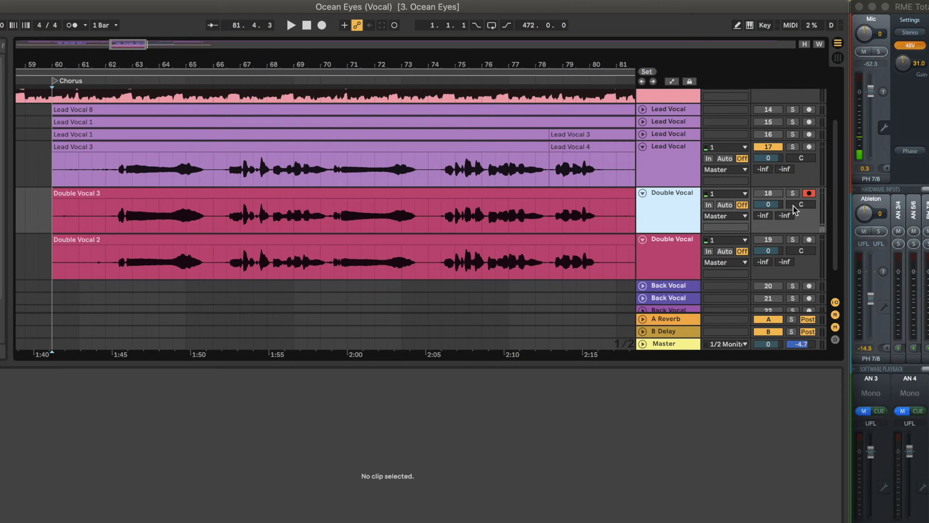
Step: Pan Double Vocal track 18 to 10R and track 19 to 10L, with both volumes at -6.0 dB
click(683, 166)
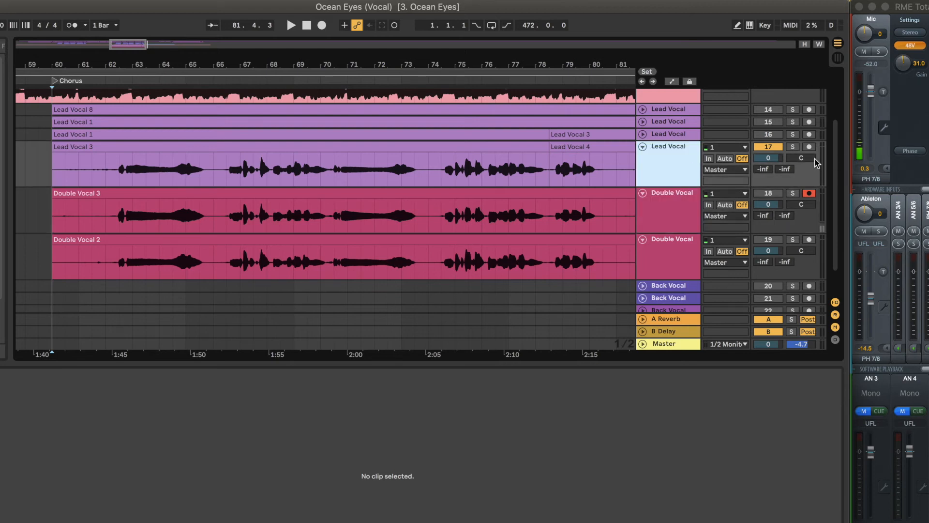
drag(800, 204, 800, 203)
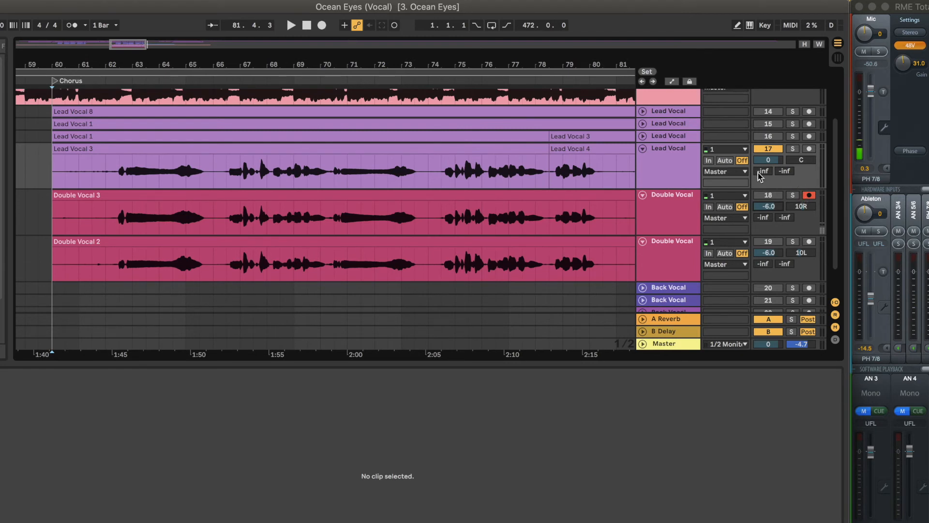
Step: Send Lead Vocal track 17 to the A Reverb return at -12.2 dB
click(689, 320)
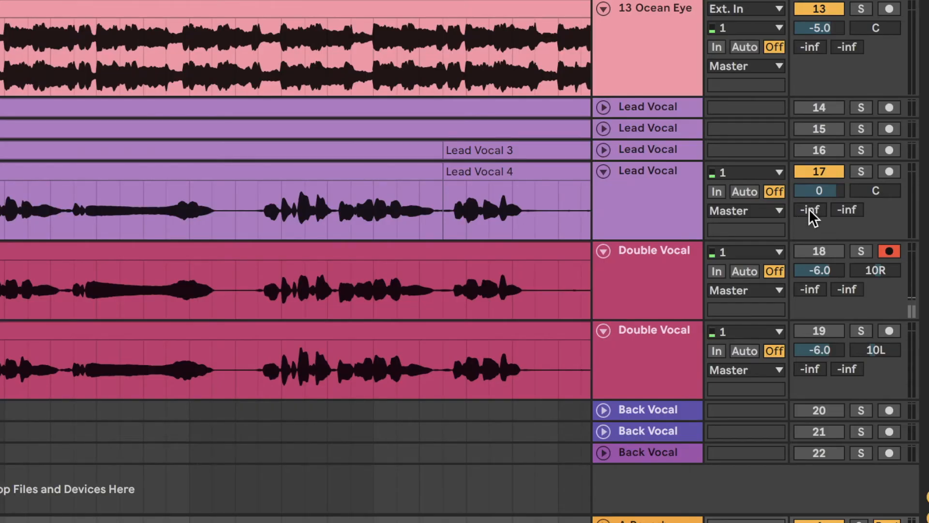
drag(811, 210, 811, 164)
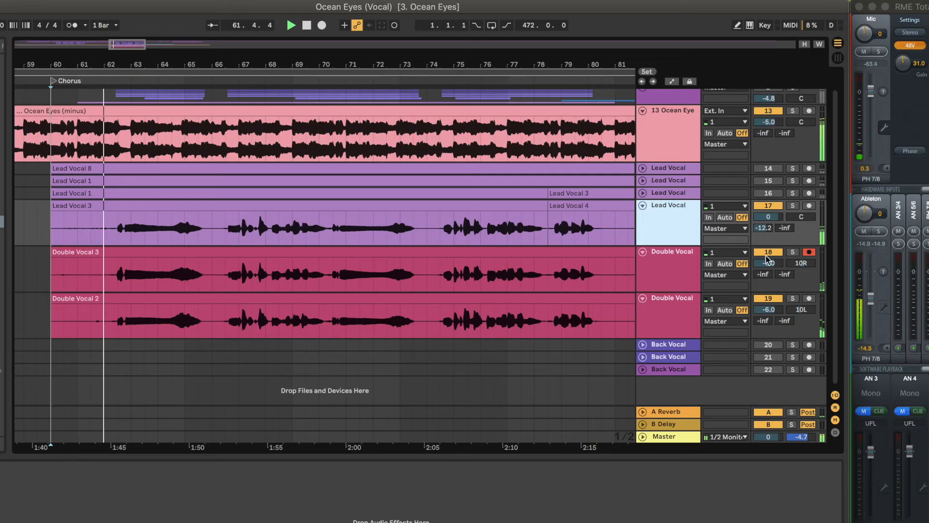
Step: Lower both Double Vocal tracks to -8.0 dB while playing the chorus with the doubles active
drag(768, 263, 769, 271)
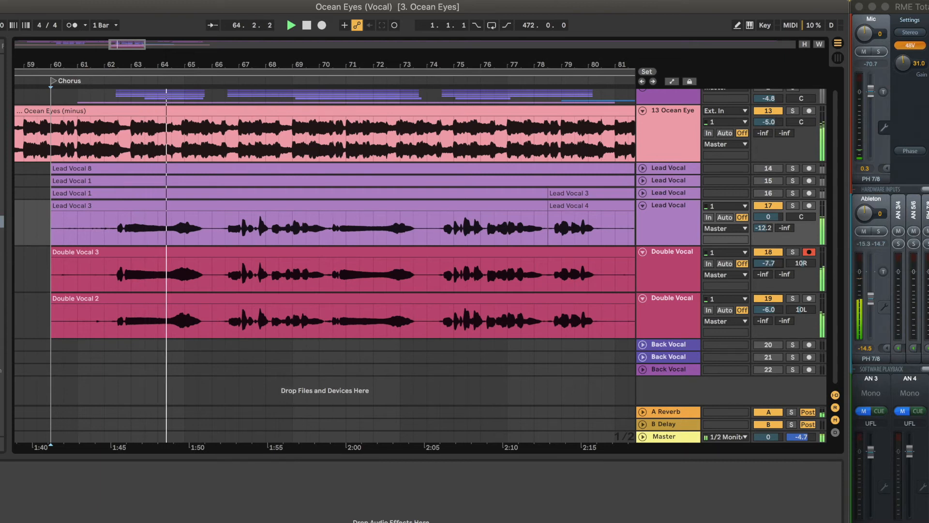
drag(770, 309, 769, 319)
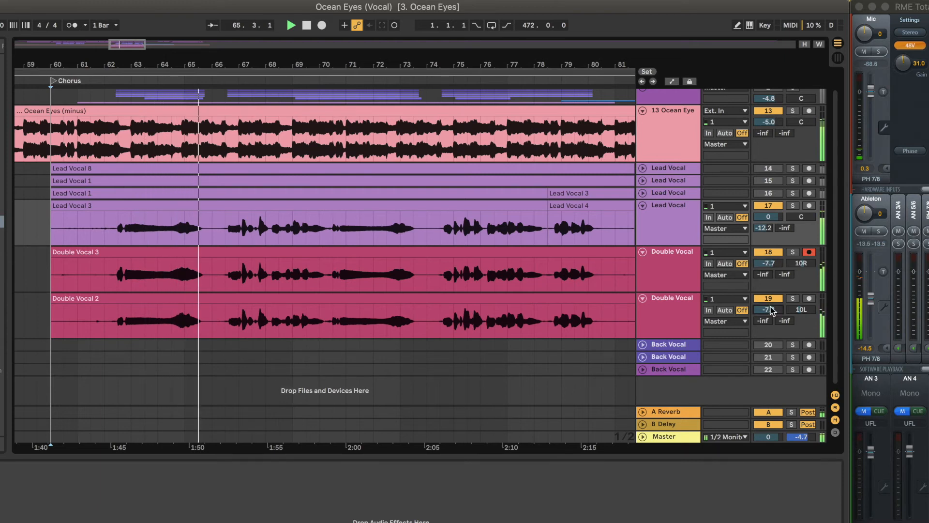
text(-8)
key(Return)
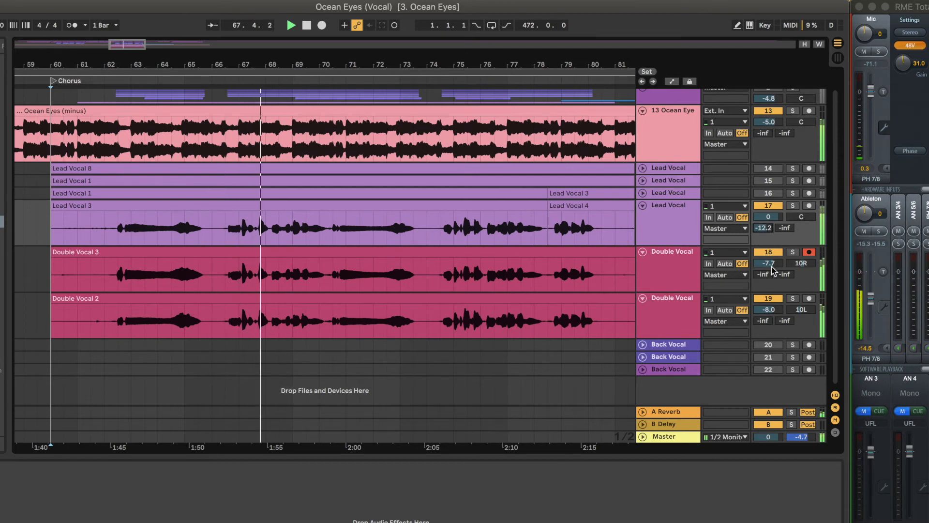
text(-8)
key(Return)
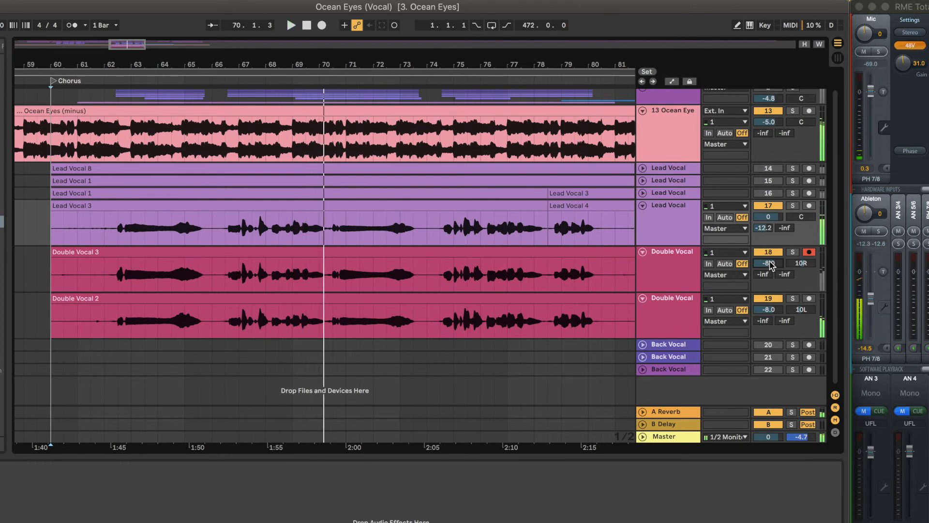
Step: Lower Lead Vocal track 17 to -7.0 dB and record a back vocal on Back Vocal track 20 from bar 60
scroll(577, 297, left, 1)
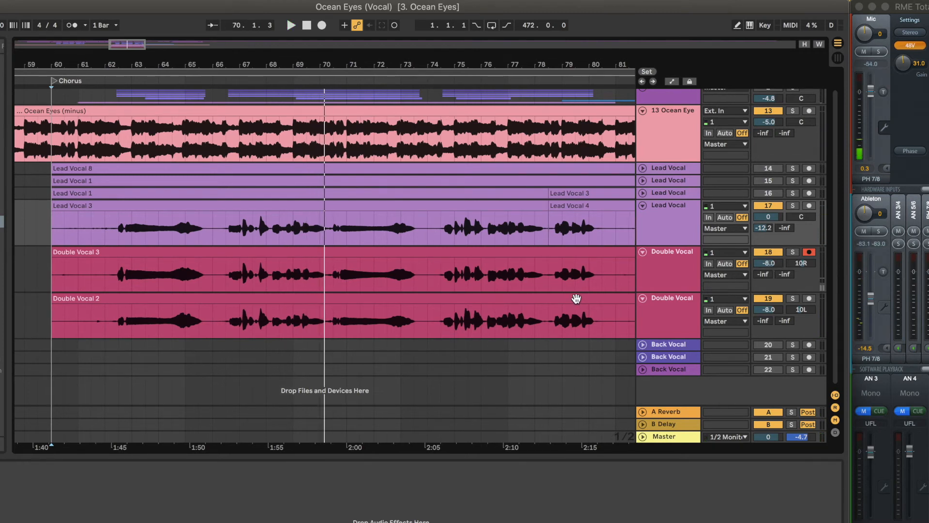
click(643, 252)
click(642, 296)
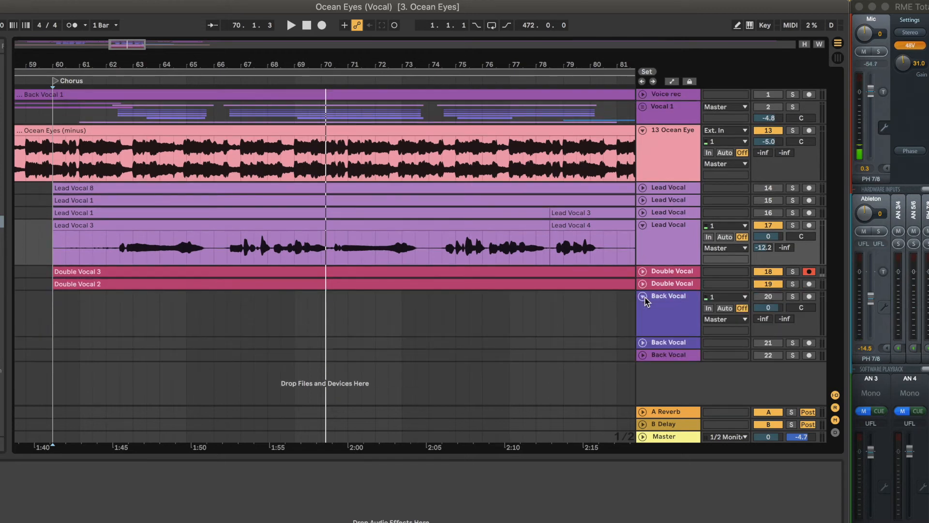
click(53, 325)
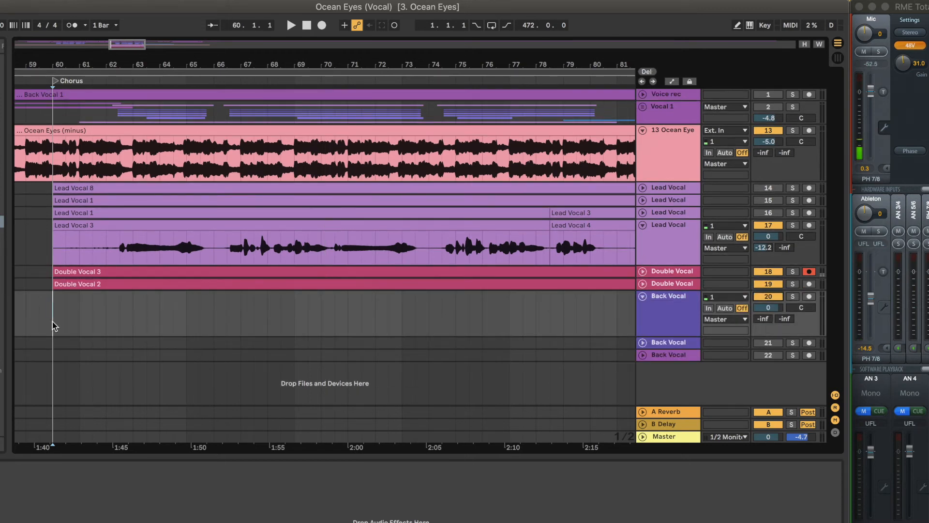
drag(767, 236, 774, 239)
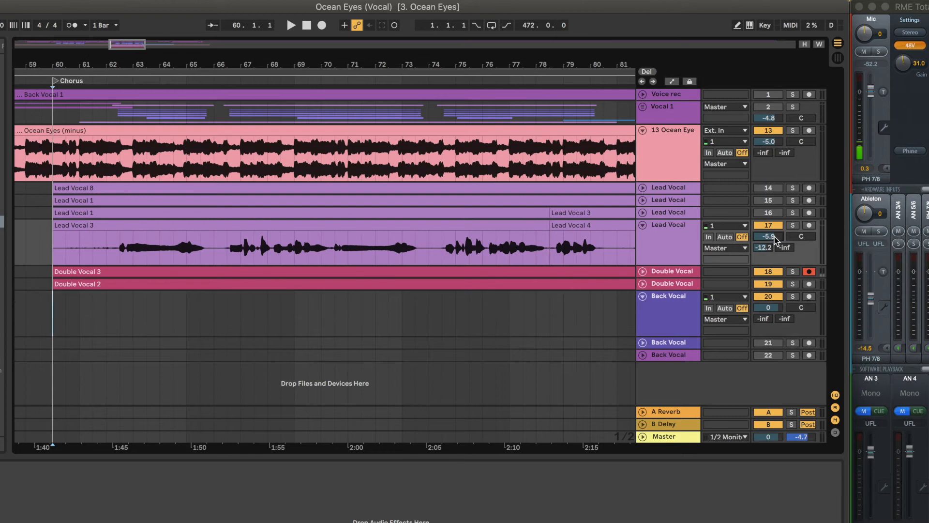
click(708, 317)
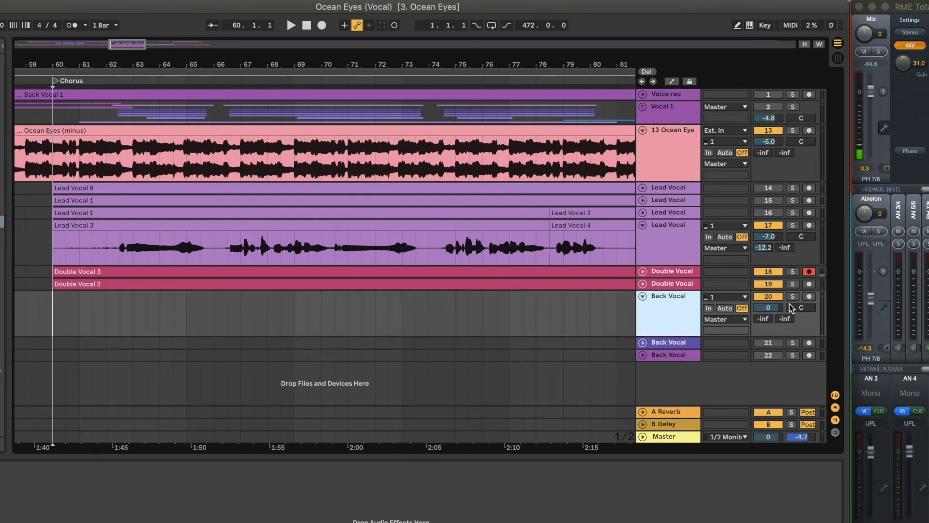
click(809, 296)
click(322, 25)
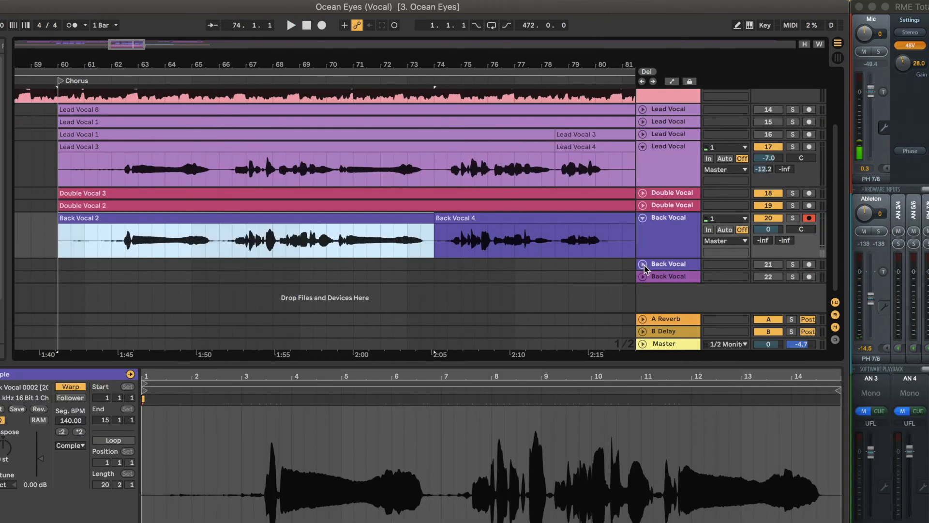
Step: Record a second back vocal take on Back Vocal track 21 from bar 60
click(643, 264)
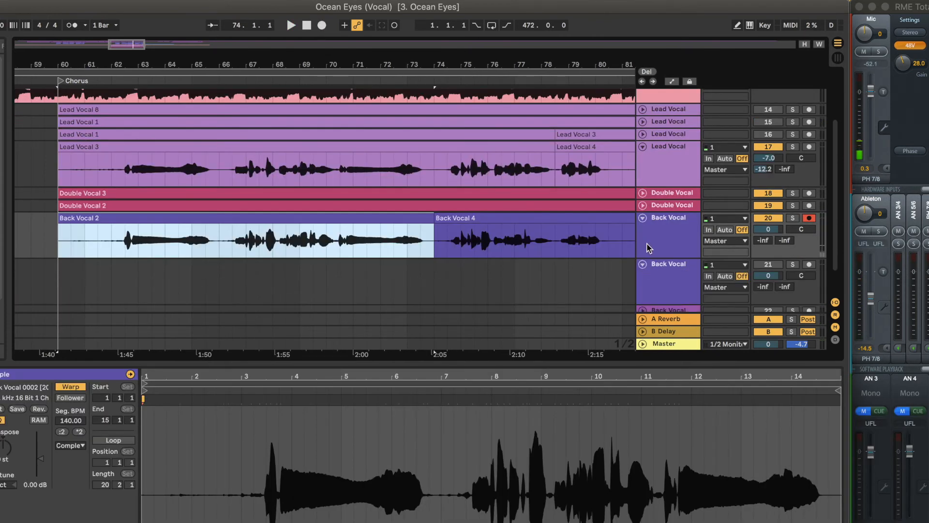
click(643, 218)
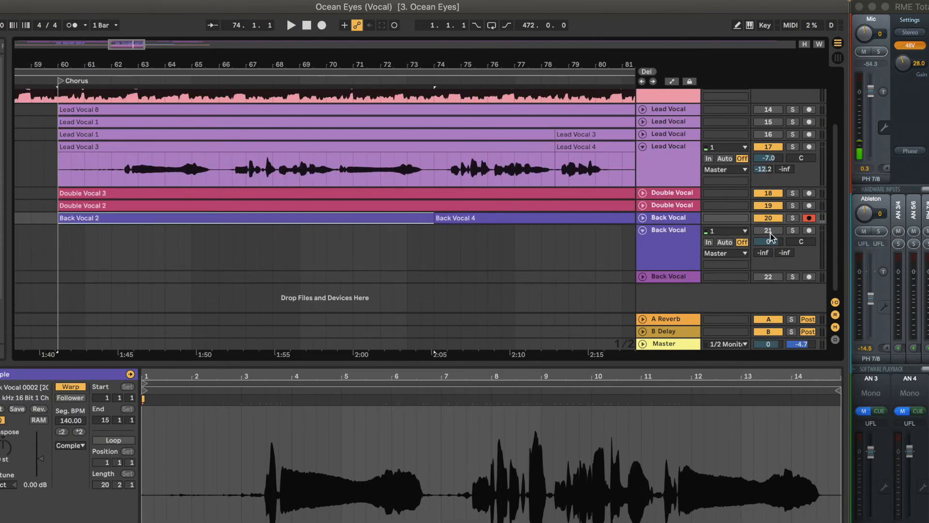
click(810, 231)
click(60, 260)
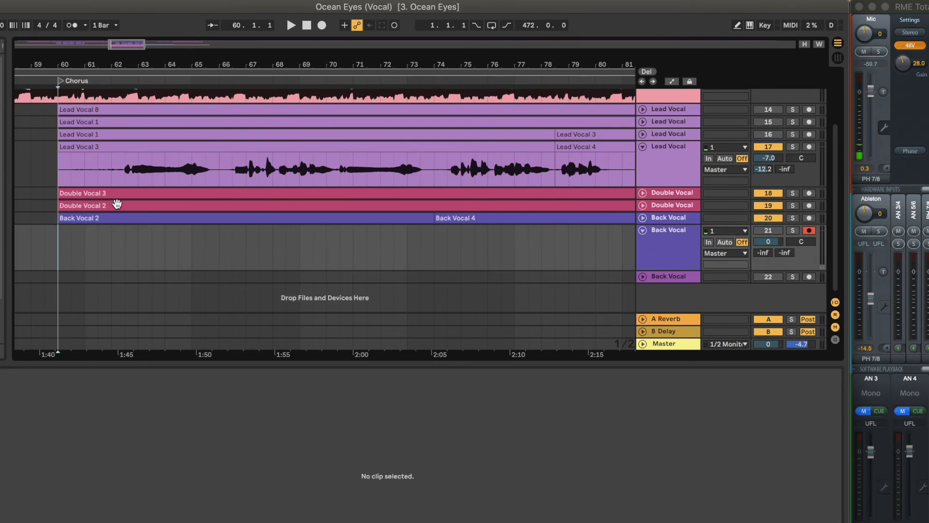
click(323, 25)
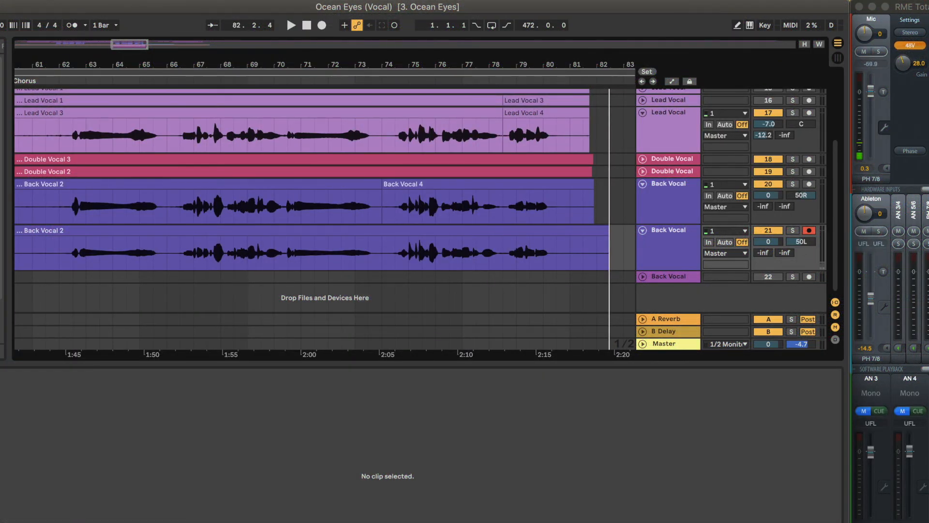
Step: Set the volume of Back Vocal tracks 20 and 21 together to -10.0 dB
click(661, 212)
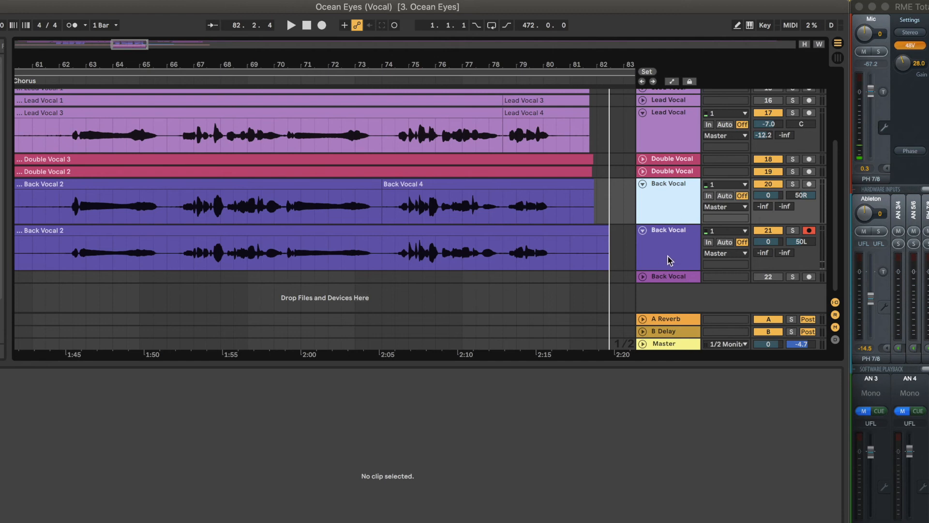
shift+click(670, 258)
click(770, 195)
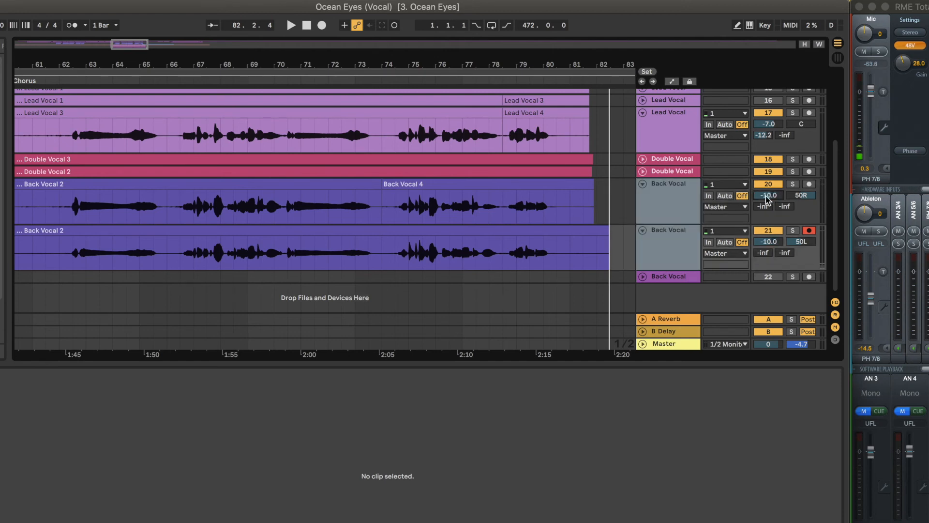
Step: Play the chorus with the backing vocals and lower Back Vocal tracks 20 and 21 to -15.0 dB, then stop playback
scroll(218, 197, left, 3)
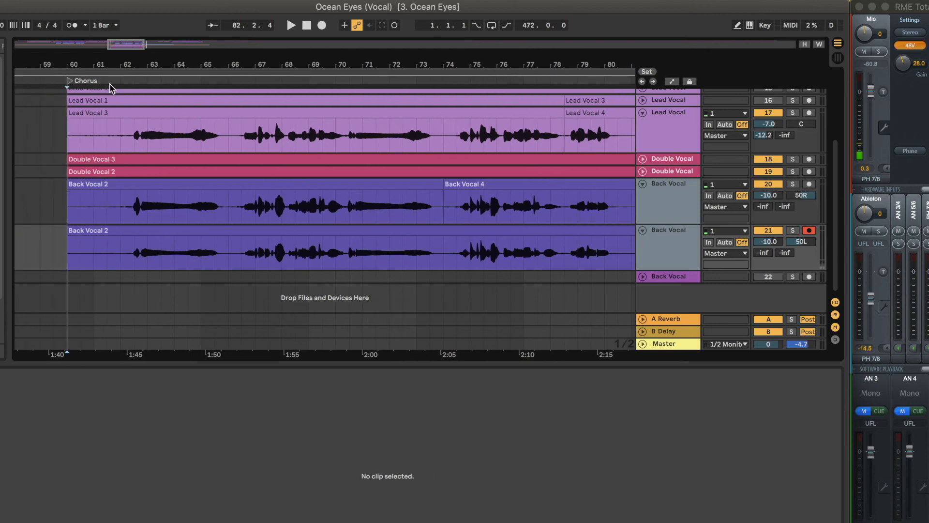
click(117, 79)
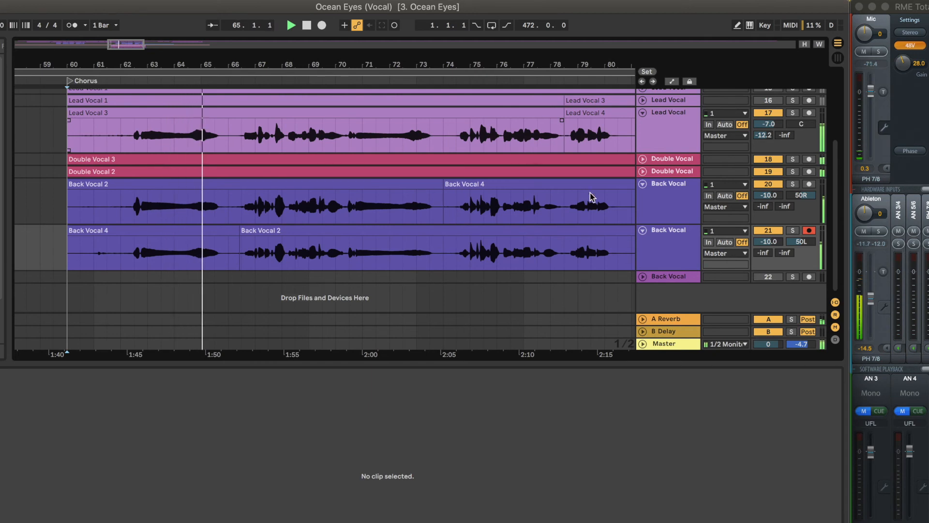
click(673, 217)
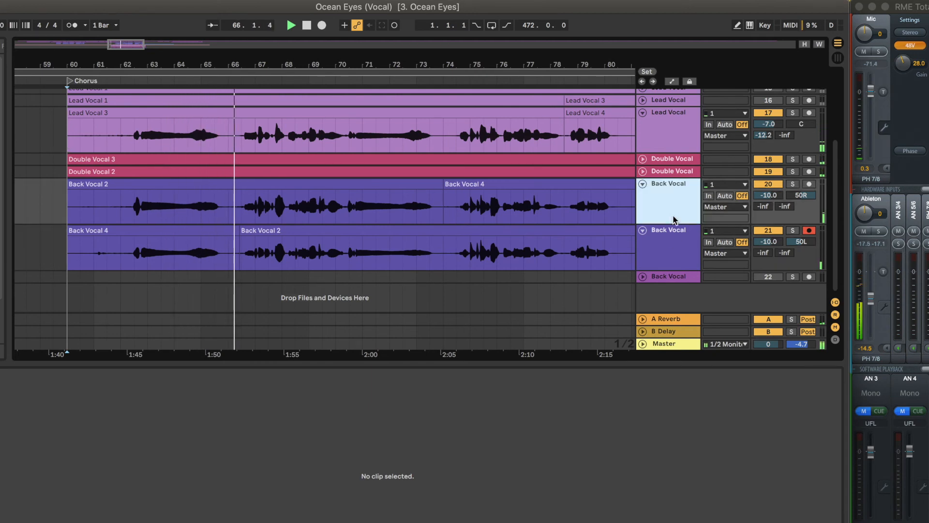
shift+click(670, 249)
click(771, 194)
text(-15)
key(Return)
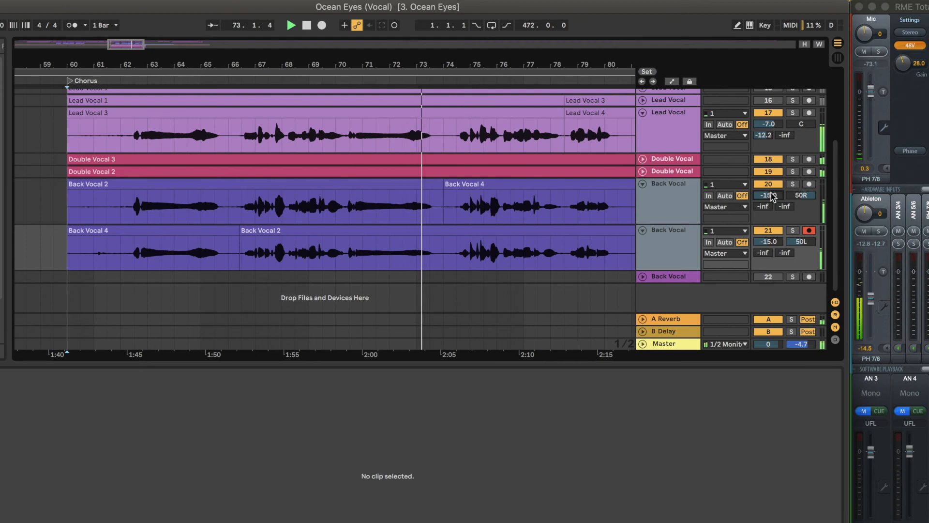
key(space)
Step: Expand Back Vocal track 22 and record another backing vocal part on it for the chorus
click(651, 209)
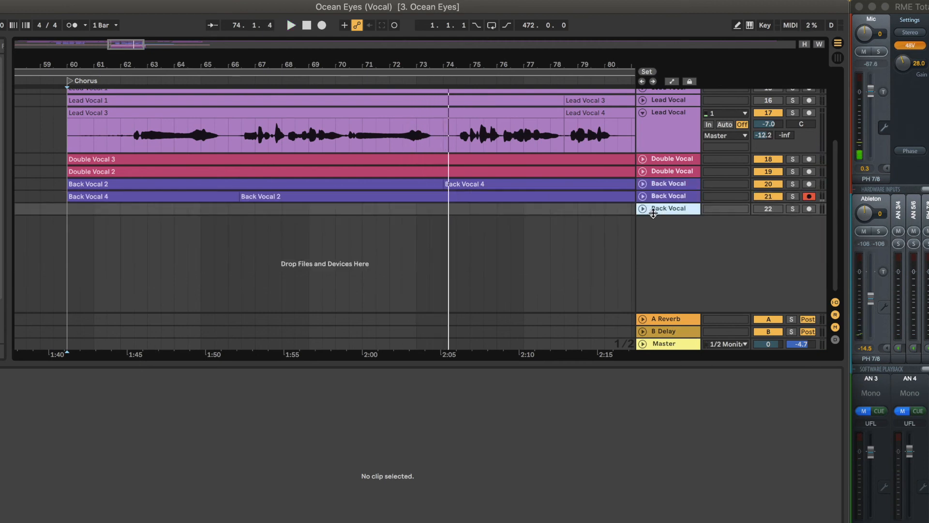
key(u)
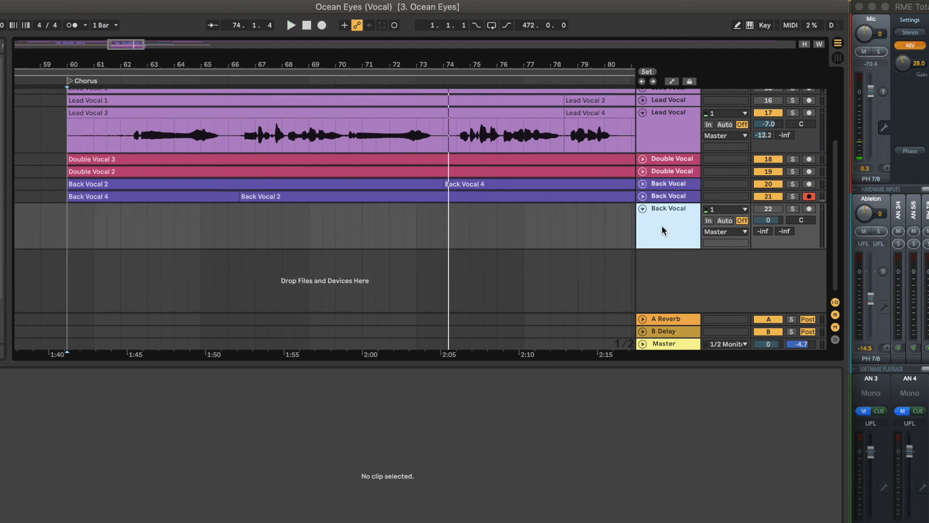
click(68, 239)
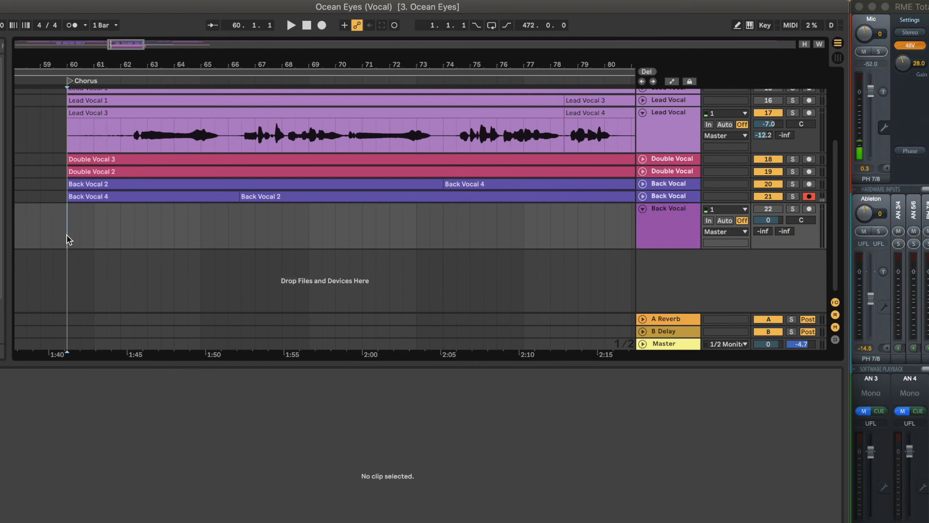
click(322, 26)
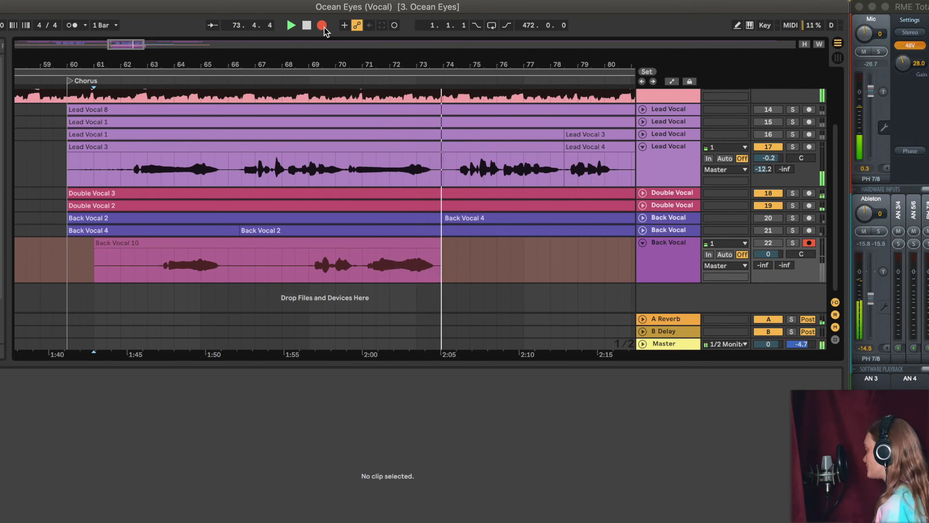
click(322, 25)
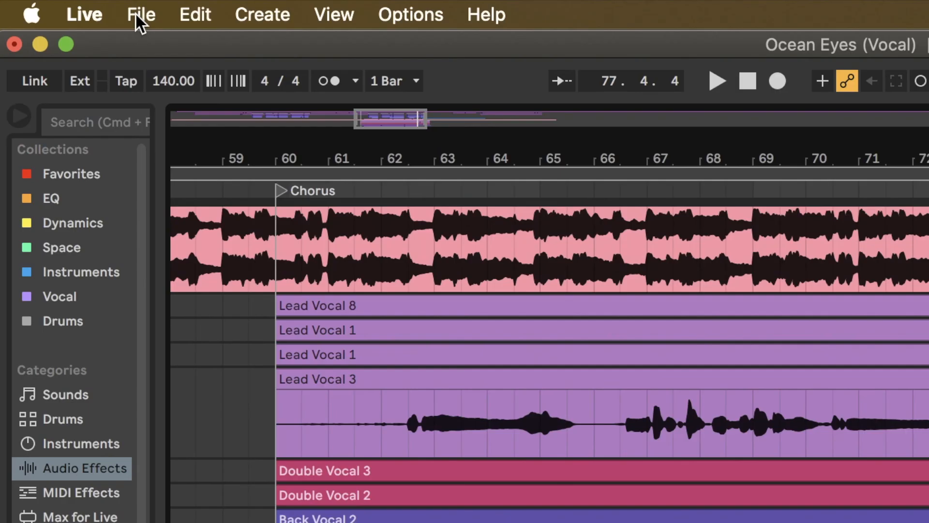
click(65, 7)
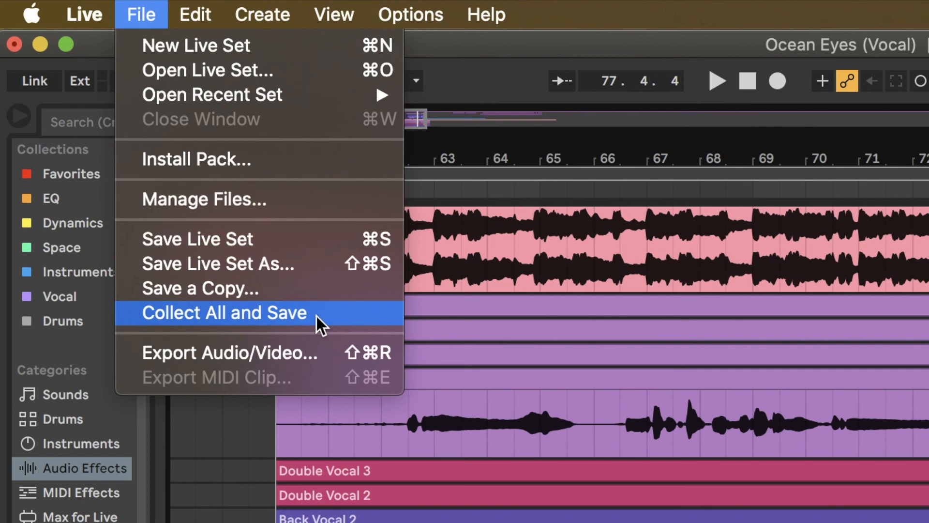
click(790, 242)
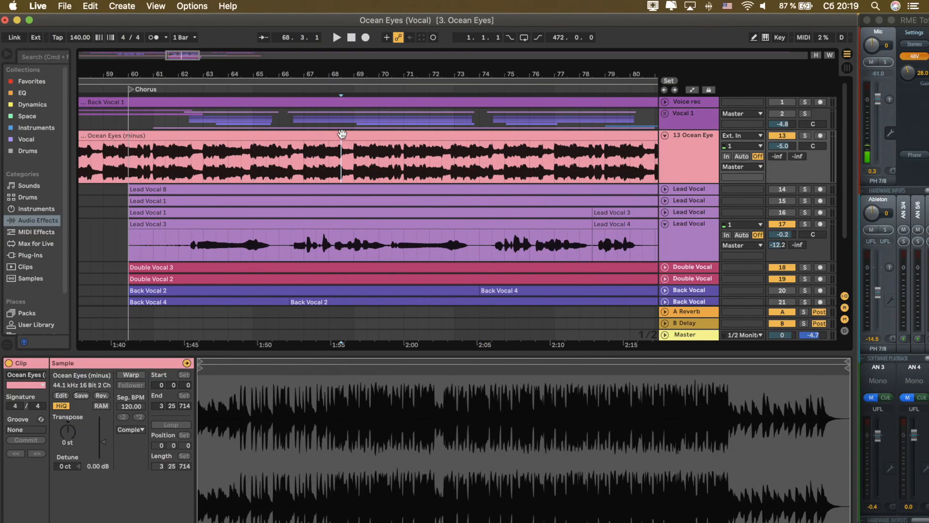
click(342, 134)
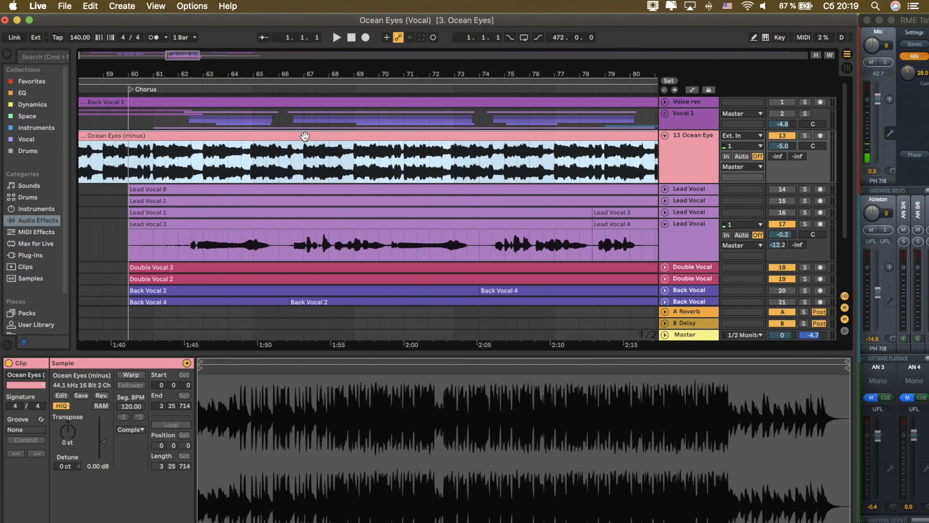
click(65, 6)
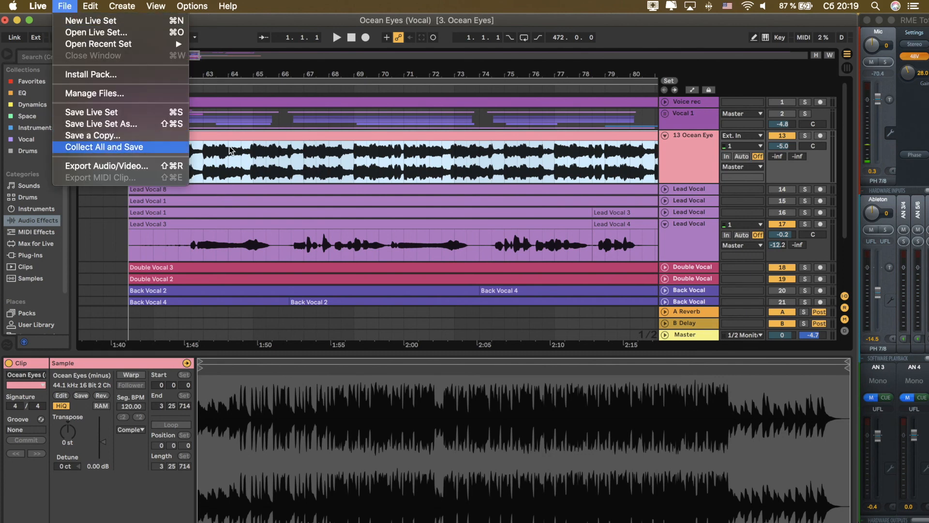
click(253, 134)
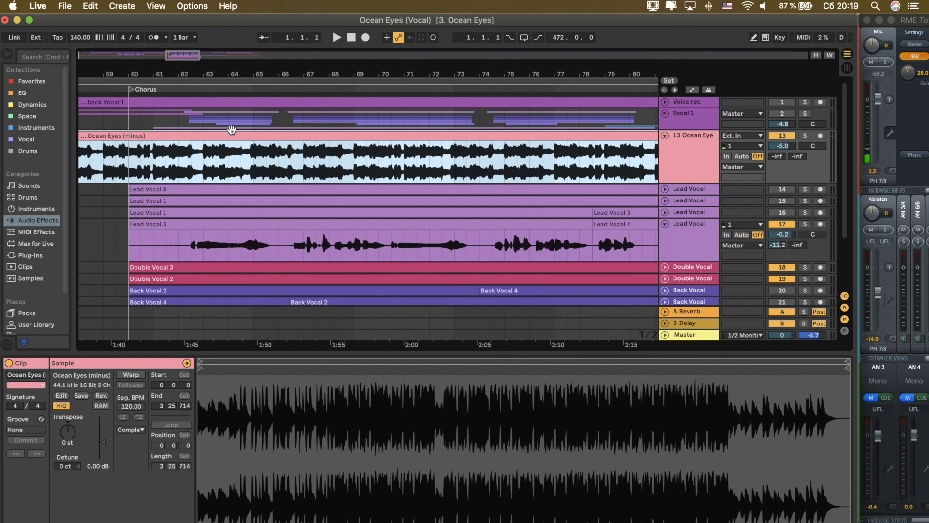
Step: Collect all and save the project, copying used media from elsewhere, other Projects, the User Library and Factory Packs
click(66, 7)
click(97, 145)
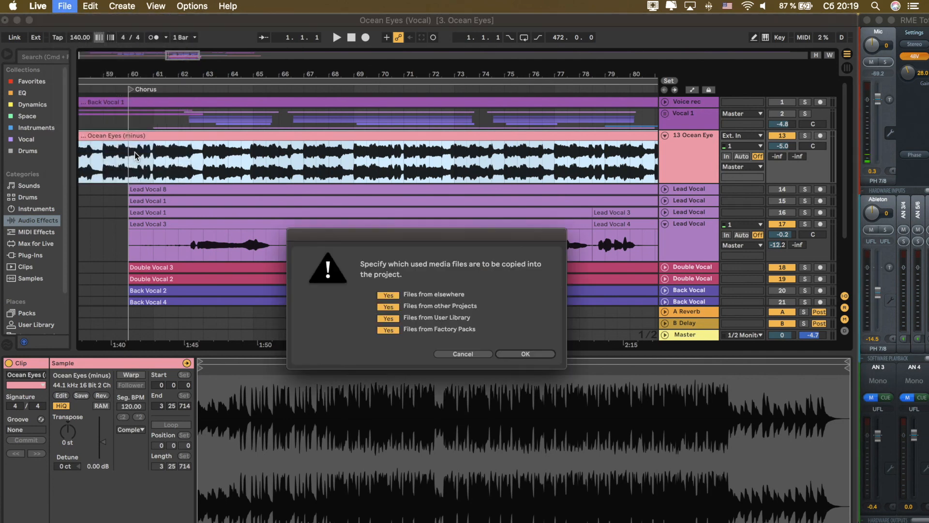
click(526, 354)
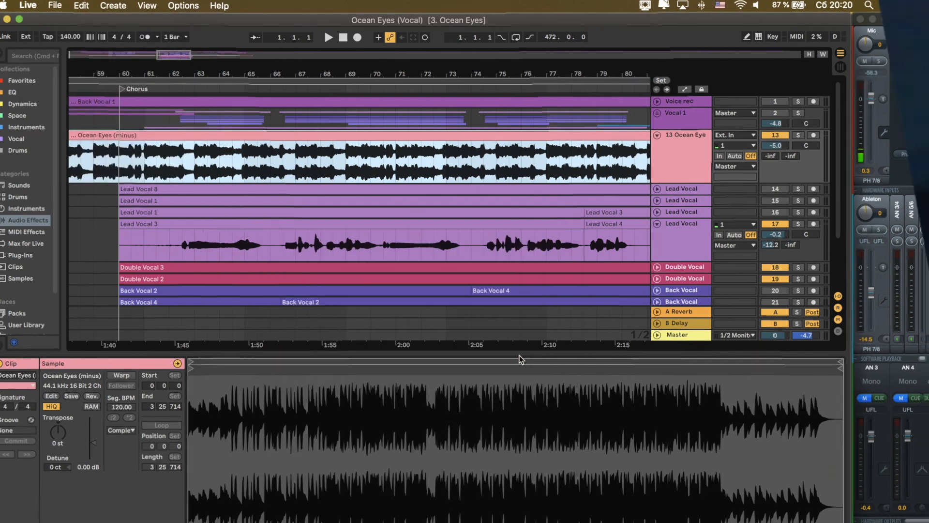